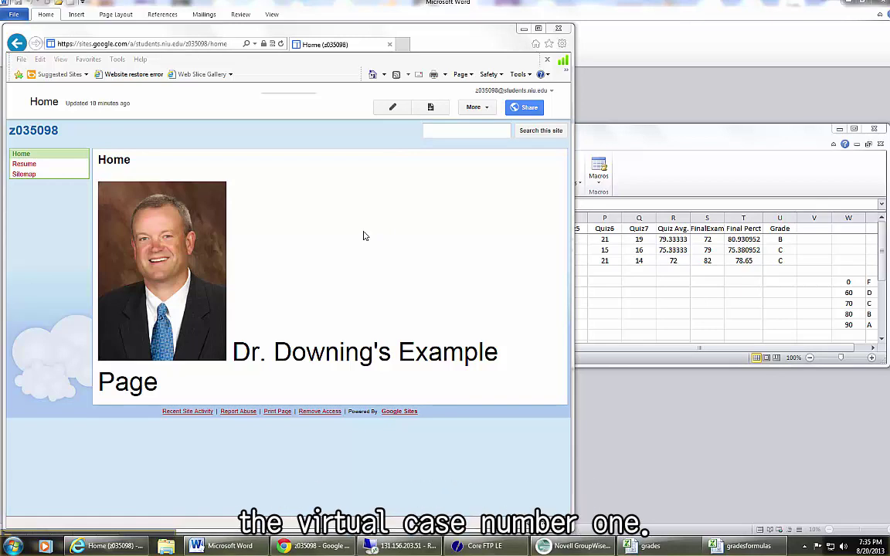
left_click(691, 144)
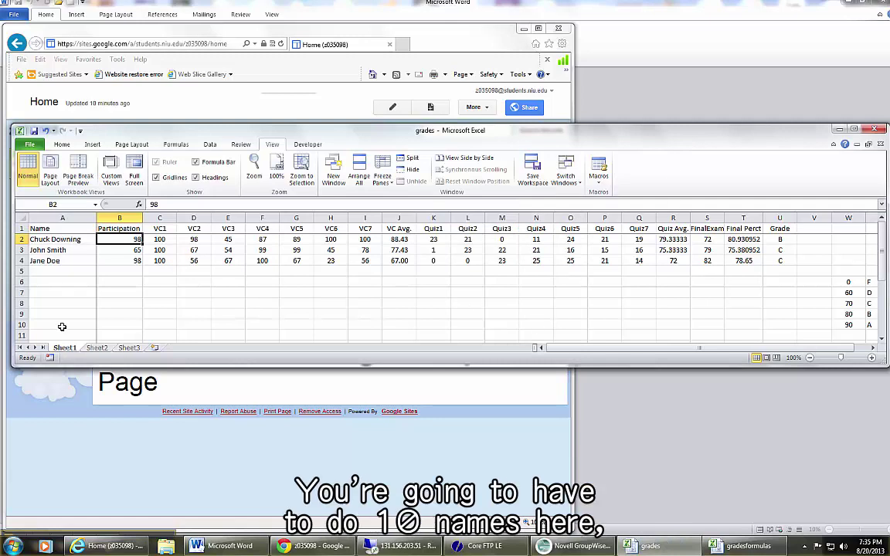
left_click(197, 240)
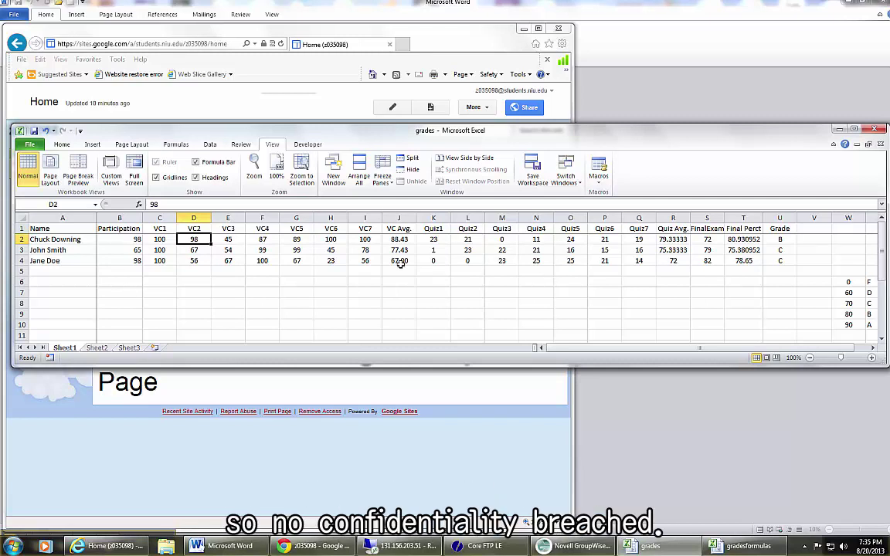
left_click(120, 229)
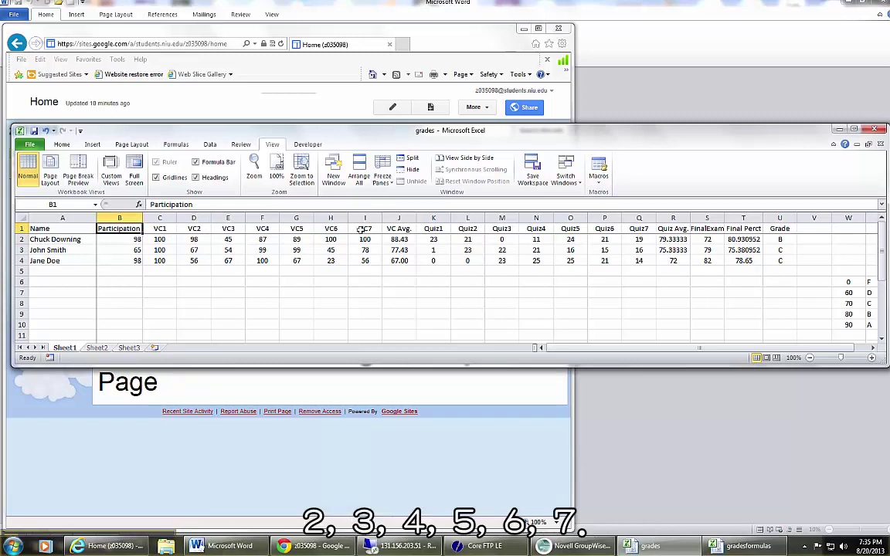
left_click(398, 239)
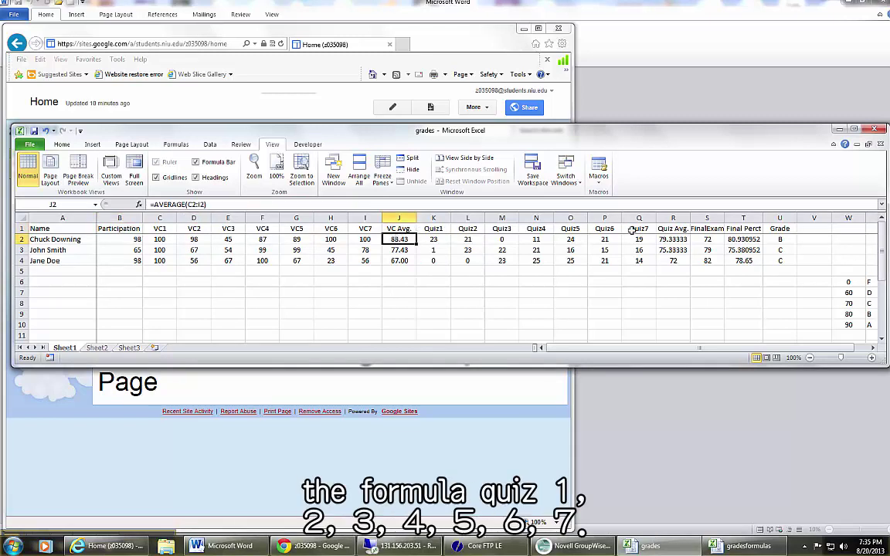
left_click(669, 240)
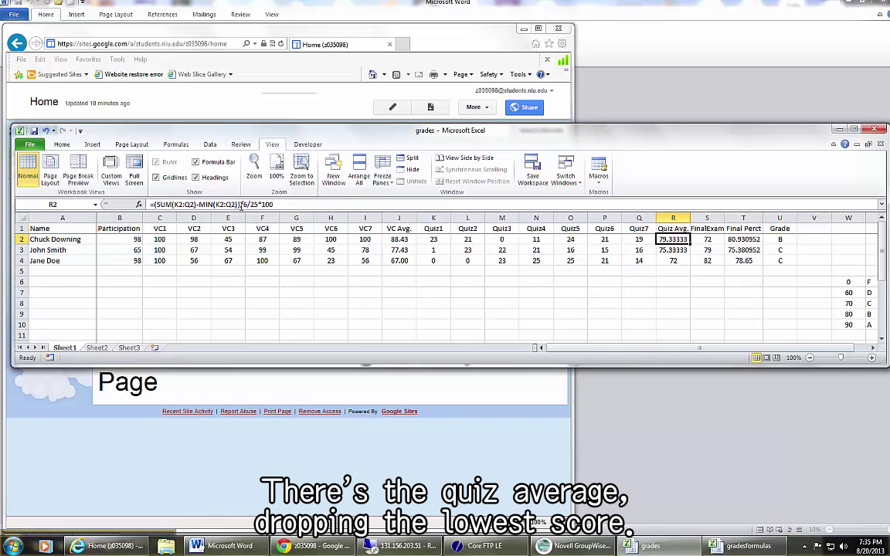
left_click(700, 240)
left_click(742, 239)
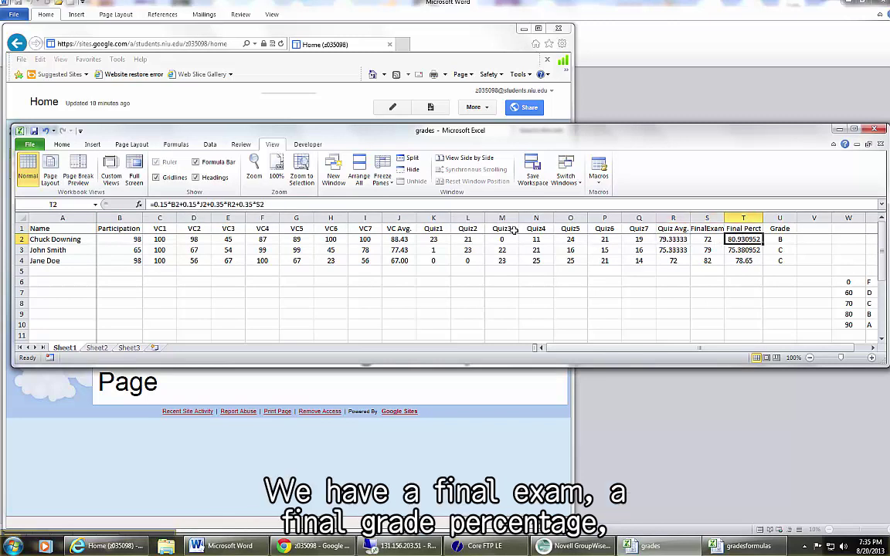
left_click(781, 239)
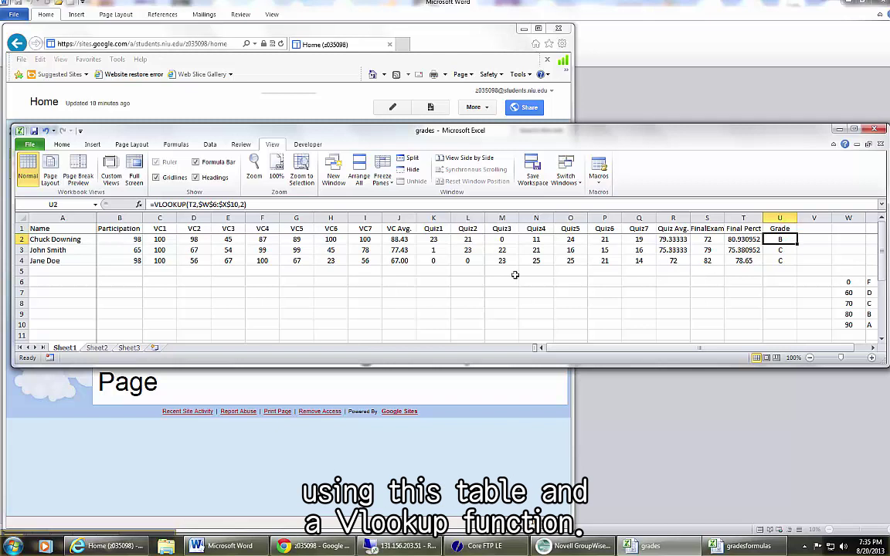
left_click(120, 229)
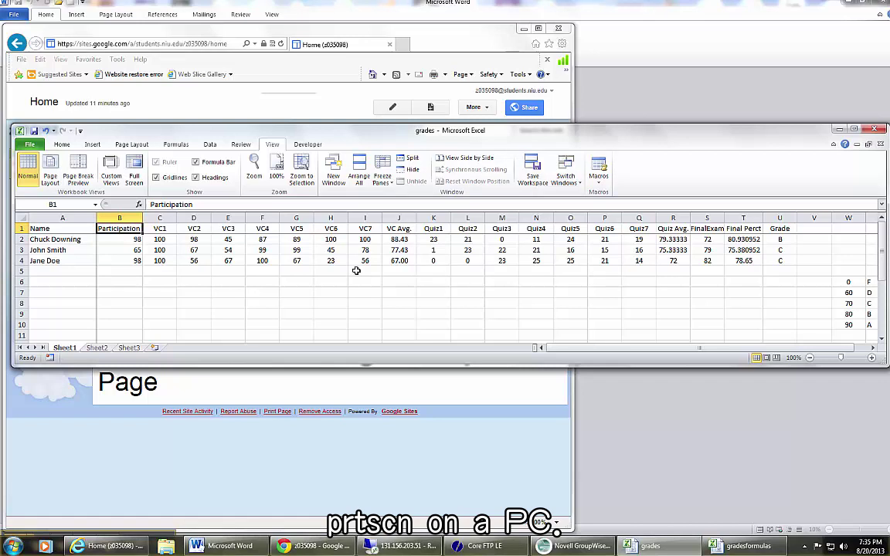
- Launch Paint from the Start menu's Accessories folder, opening a blank 195 × 69 px canvas
left_click(13, 547)
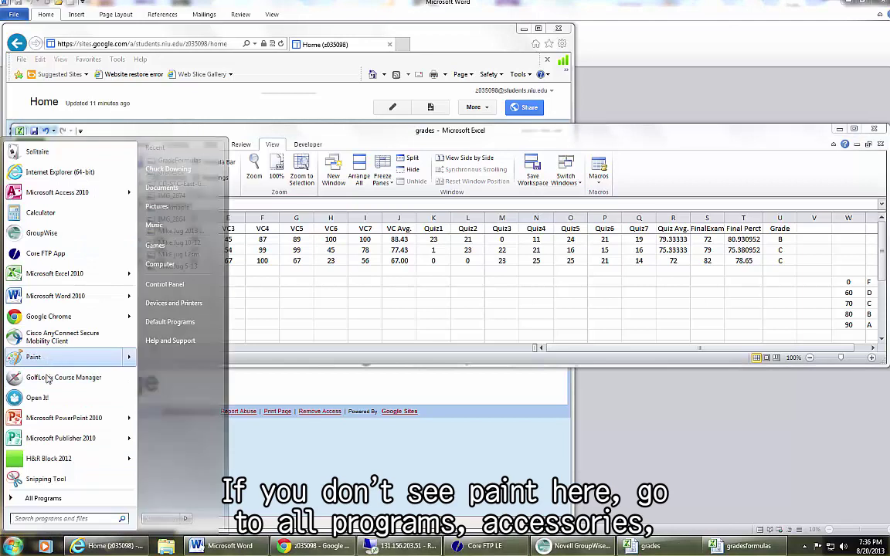
left_click(43, 498)
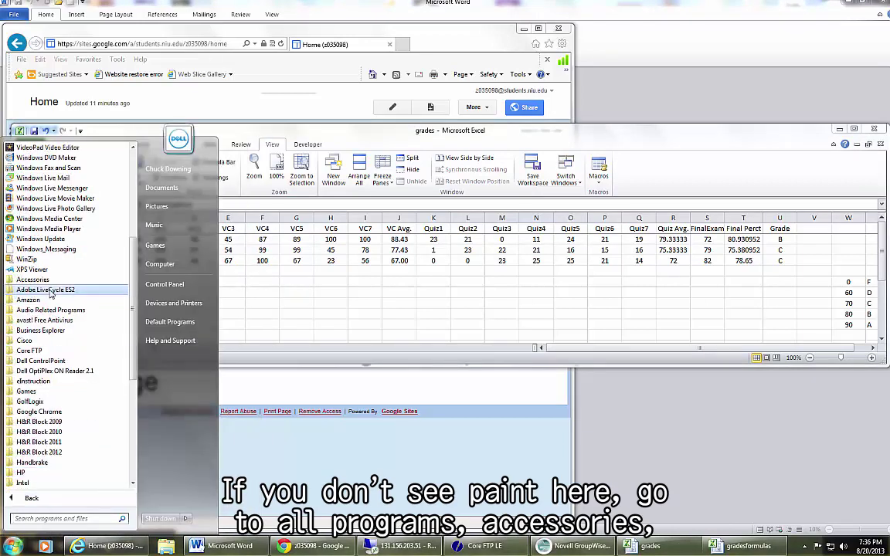
left_click(48, 281)
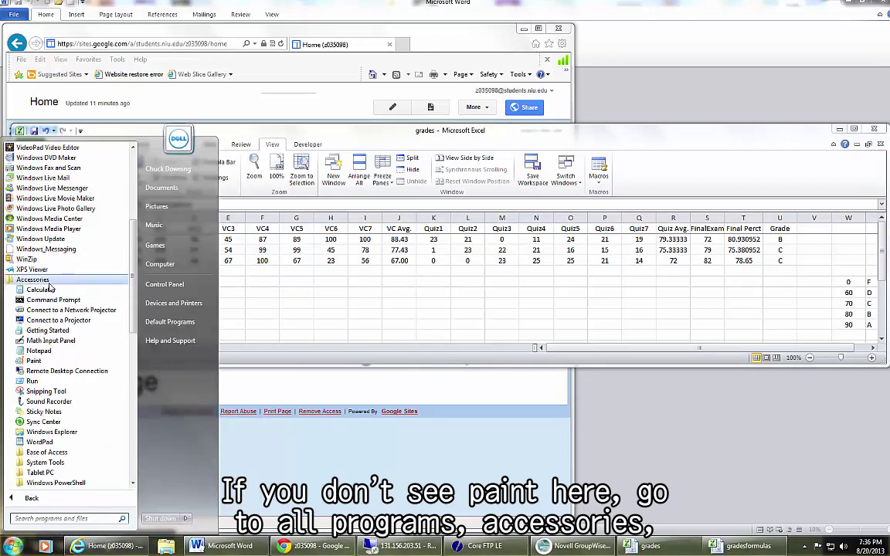
left_click(34, 360)
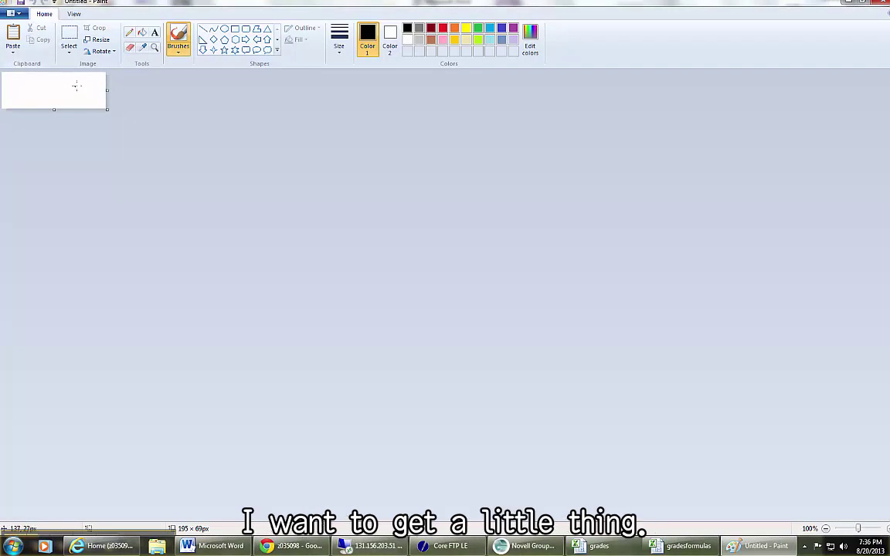
- Shrink the blank canvas to 5 percent and paste in the captured Excel grades window
left_click(98, 39)
type("5")
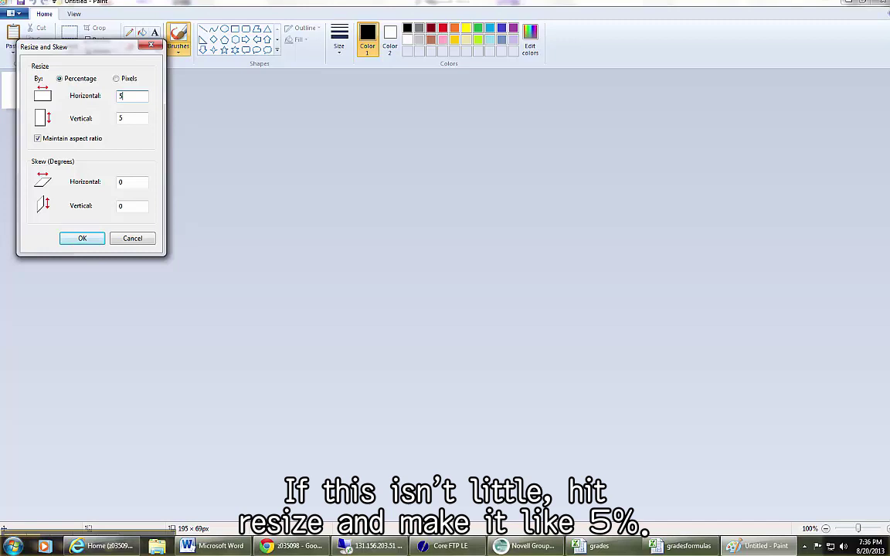
key("Return")
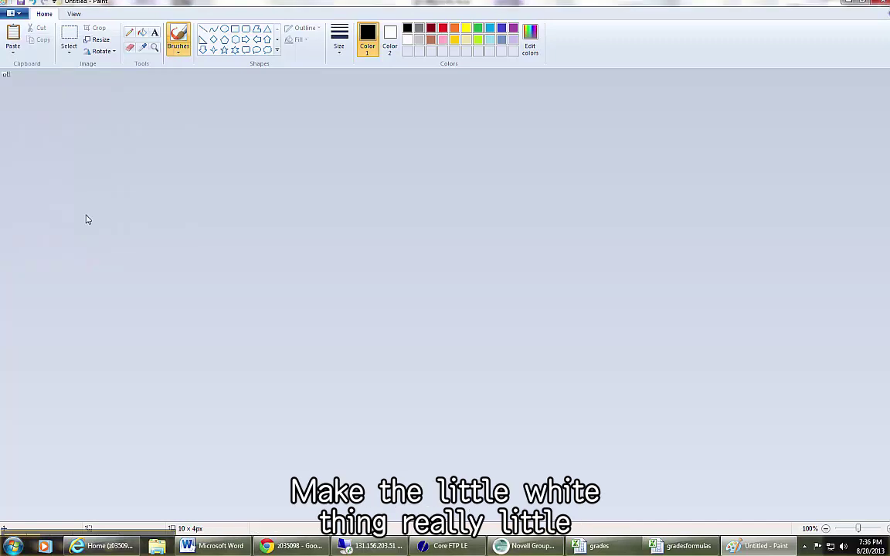
left_click(15, 52)
left_click(22, 64)
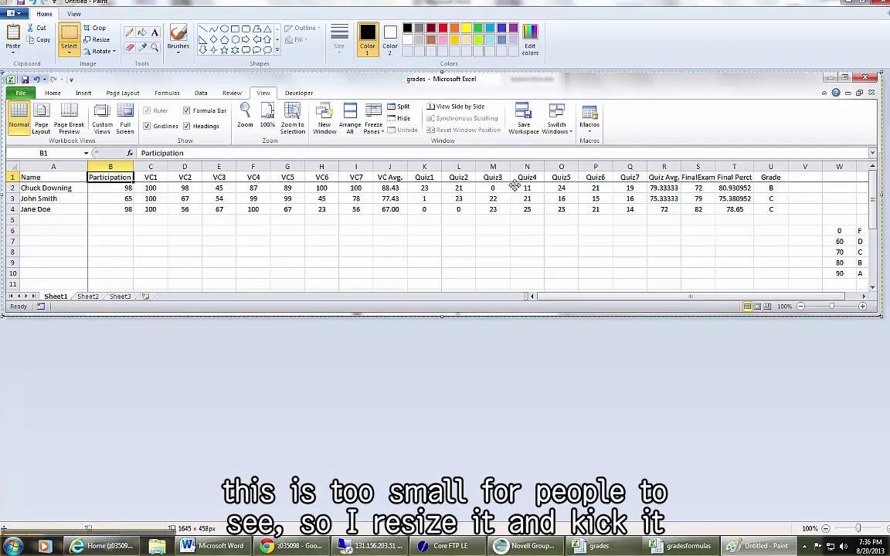
- Resize the pasted grades image to 300 percent horizontally
left_click(100, 40)
left_click_drag(148, 95, 106, 92)
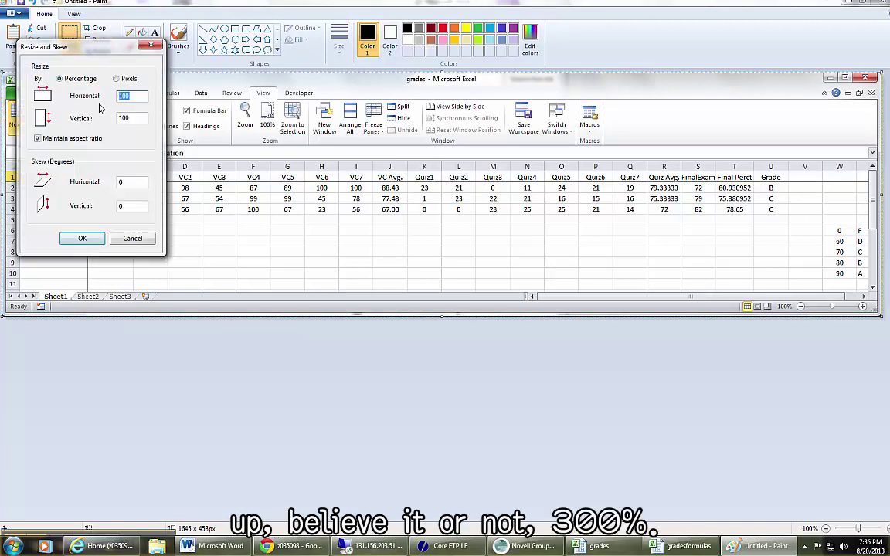
type("300")
left_click(81, 238)
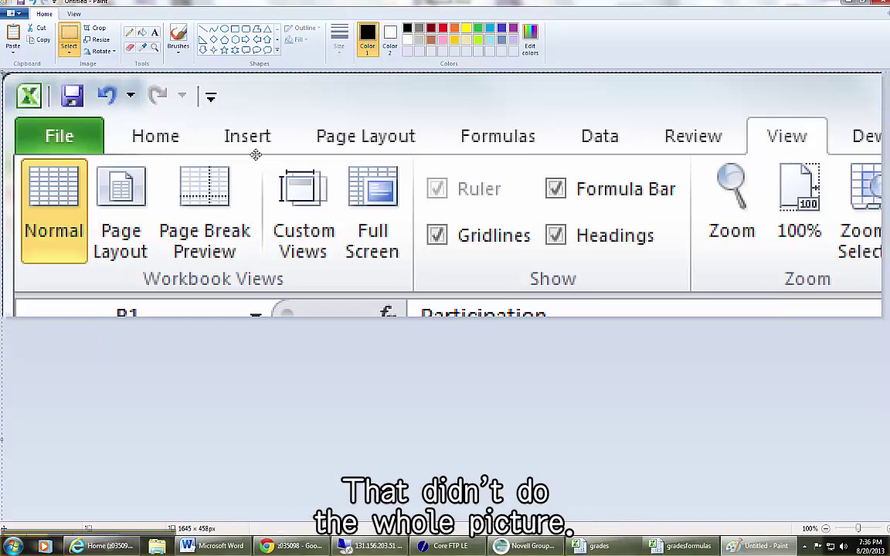
- Undo that resize, re-paste the Excel screenshot, select it and enlarge it to 300%
key("ctrl+z")
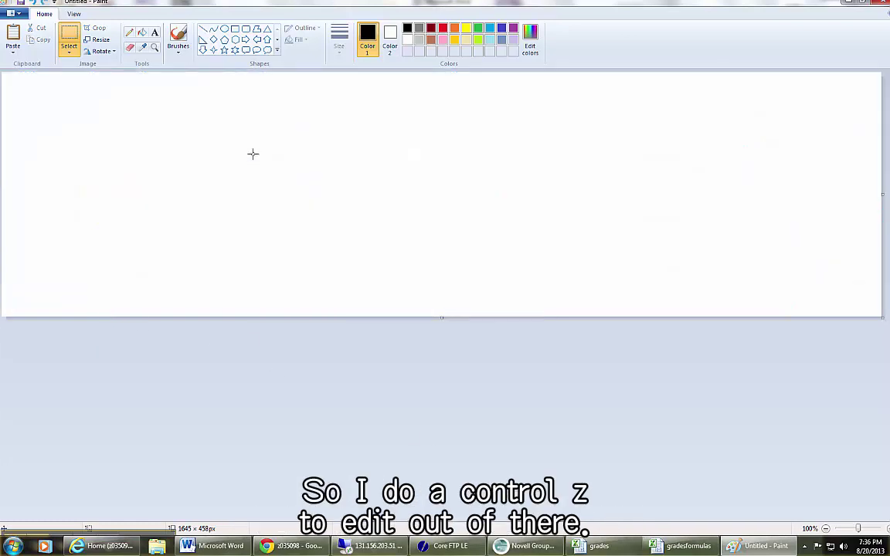
left_click(11, 52)
left_click(17, 66)
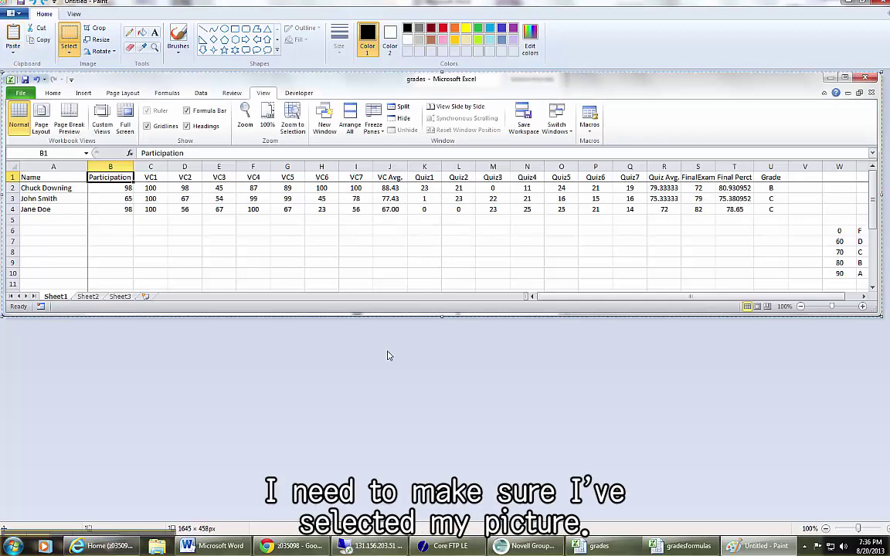
left_click(125, 81)
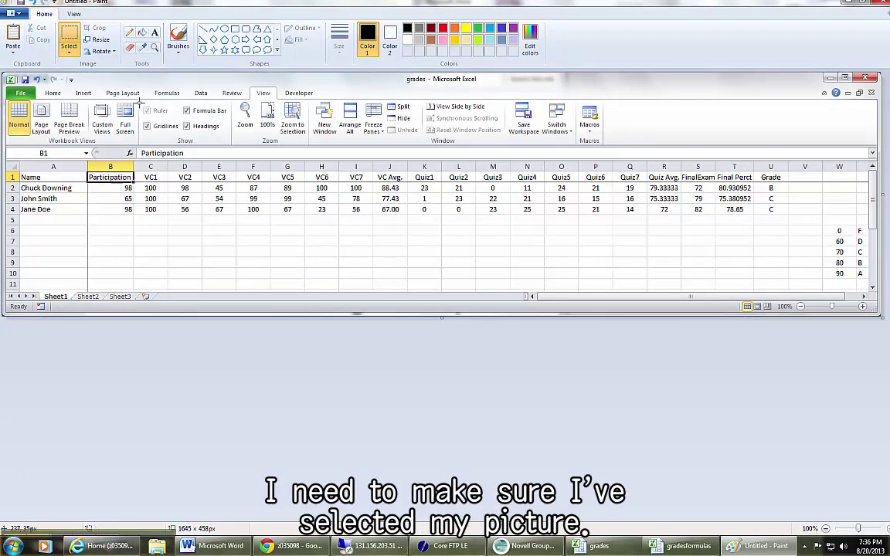
left_click(94, 41)
left_click_drag(143, 92, 92, 95)
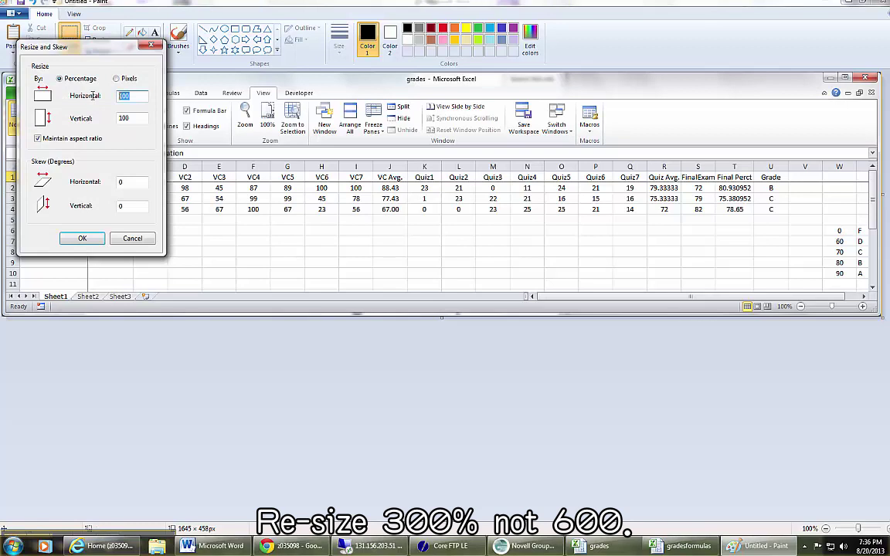
type("60")
type("300")
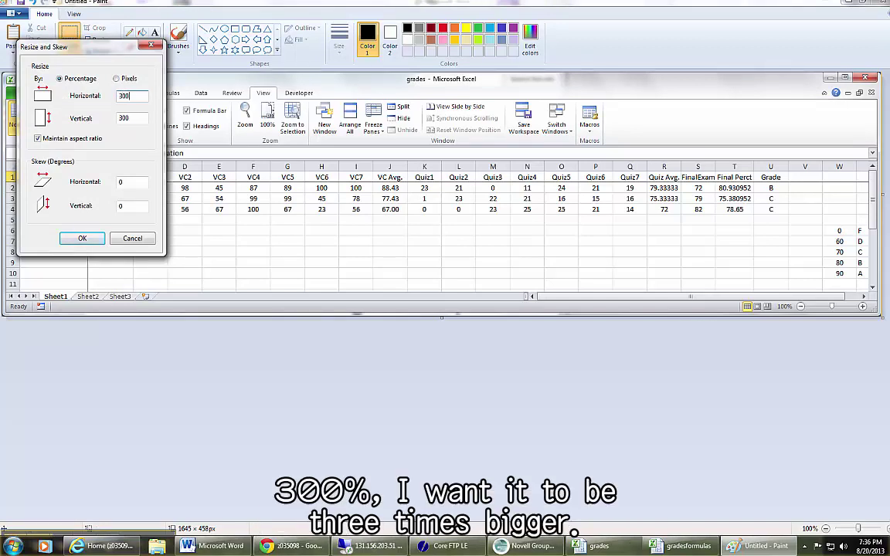
left_click(82, 237)
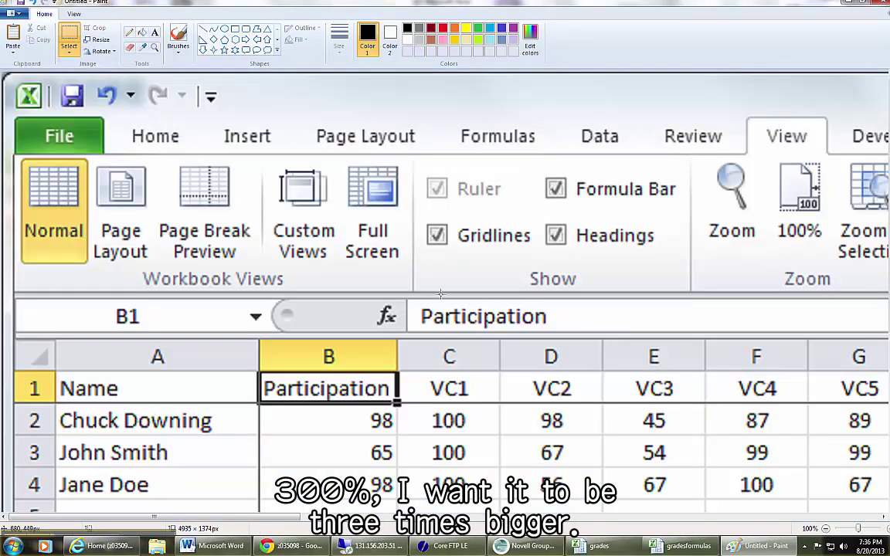
- Save the capture as the JPEG 'grades' and close Paint
left_click(21, 3)
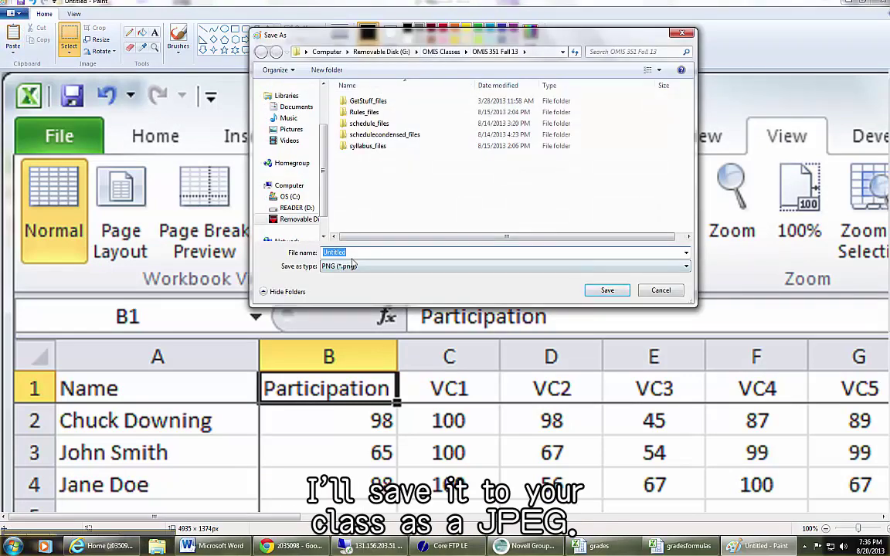
left_click(659, 266)
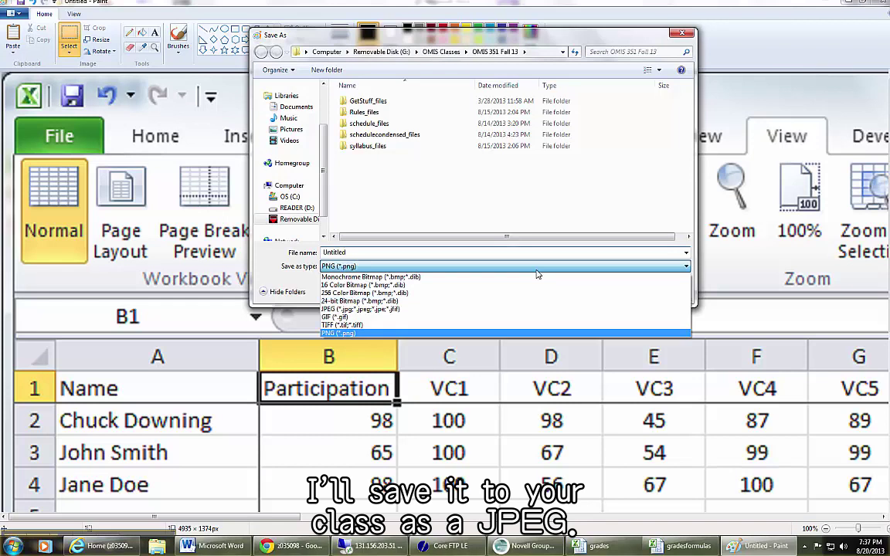
left_click(352, 309)
double_click(360, 253)
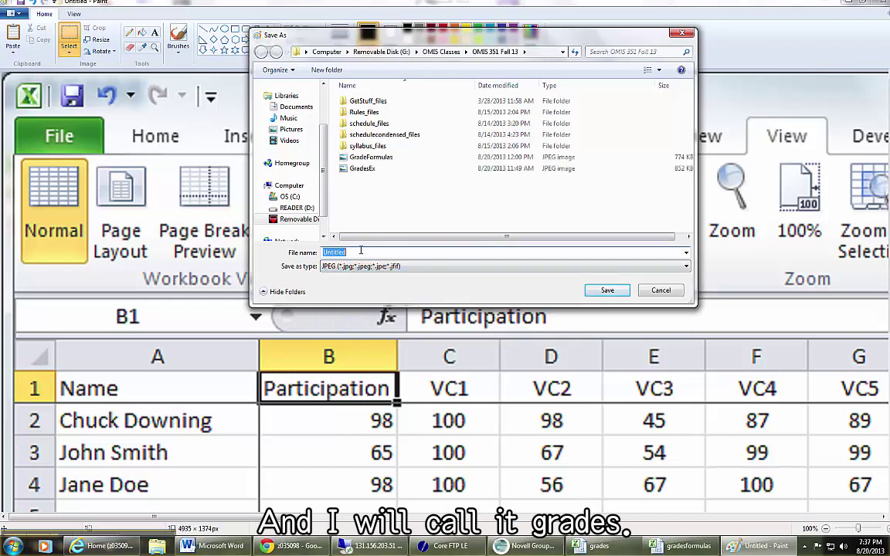
type("grades")
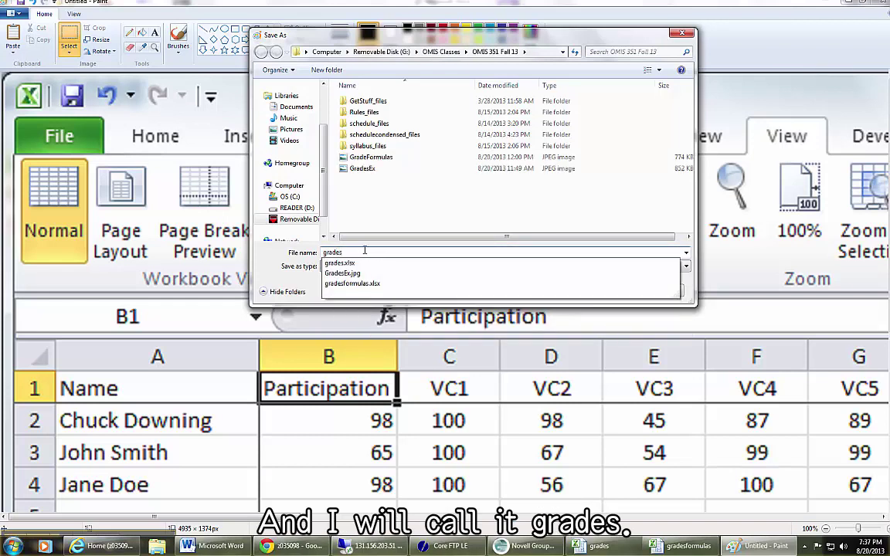
key("Escape")
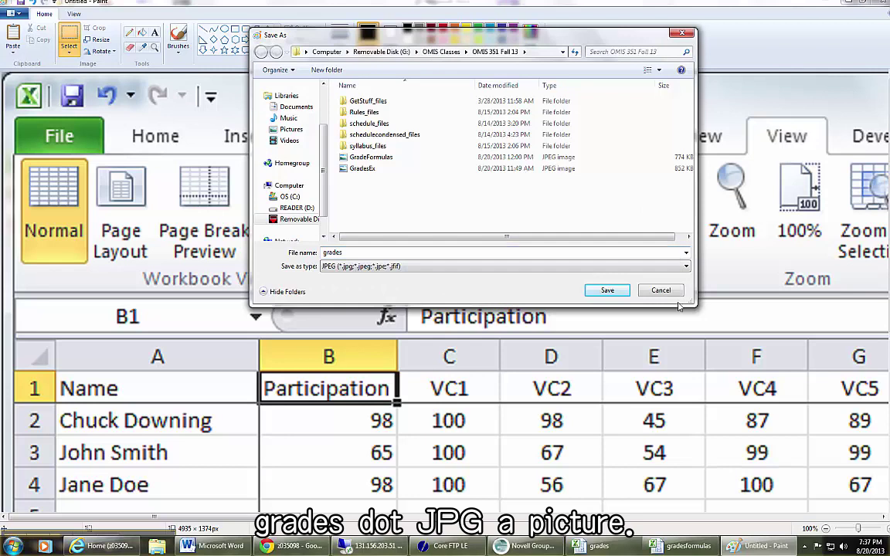
left_click(607, 291)
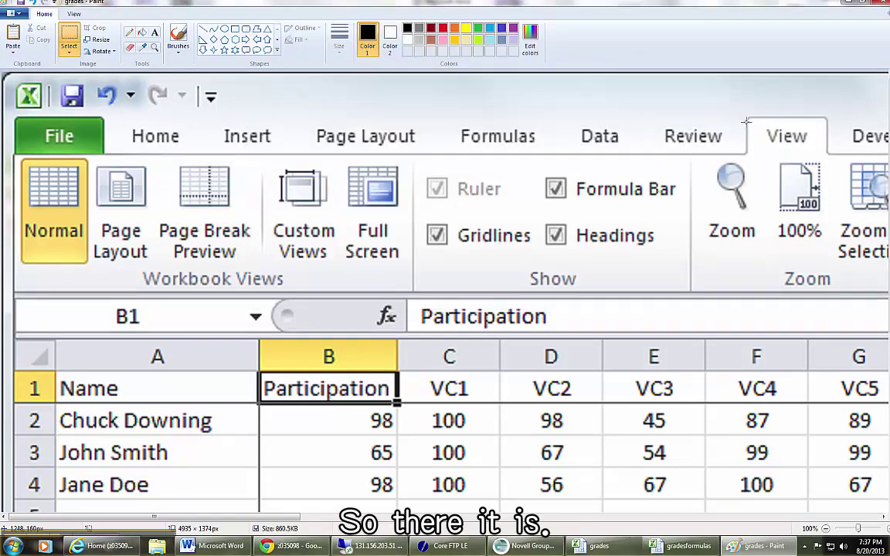
left_click(880, 6)
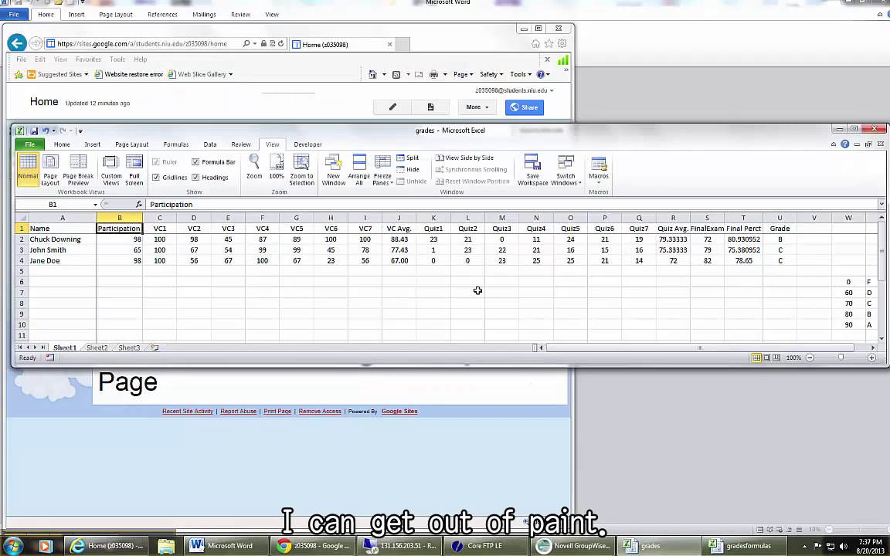
- Switch to the gradesformulas workbook and toggle Show Formulas so cells display formulas
left_click(741, 546)
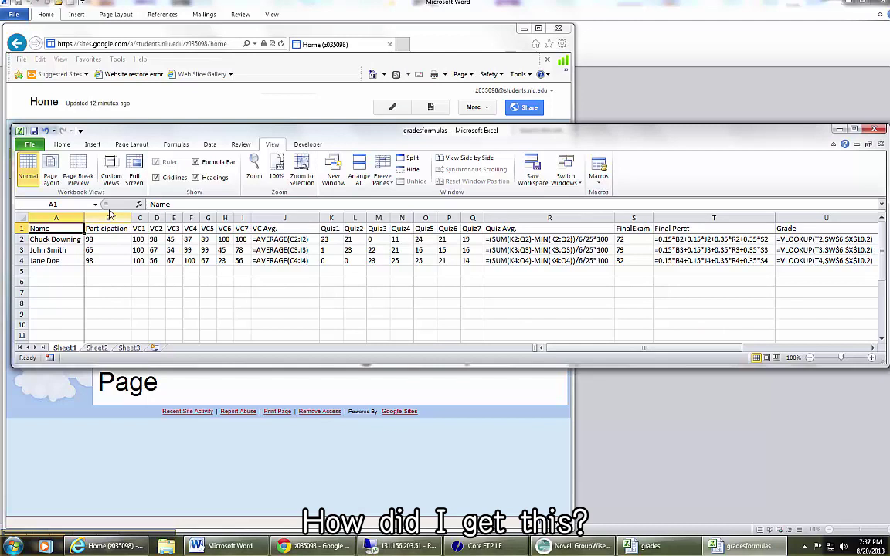
left_click(269, 241)
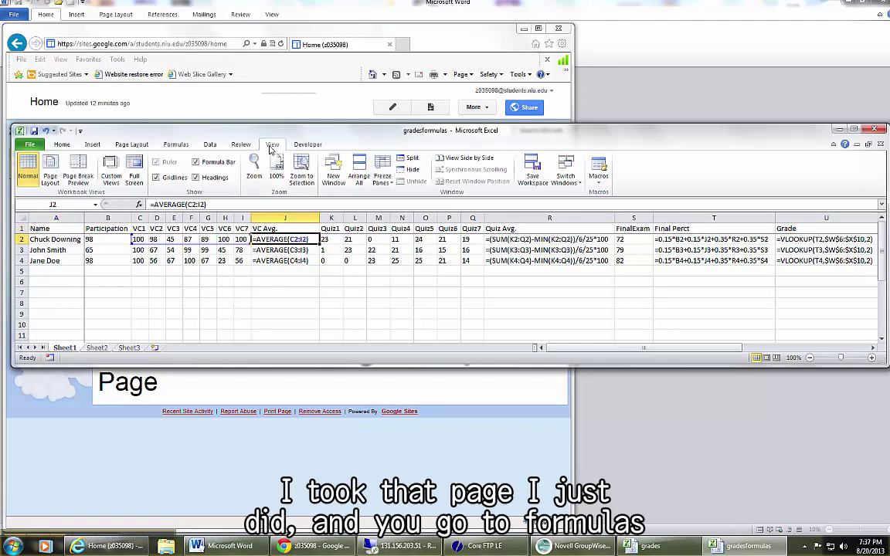
left_click(174, 145)
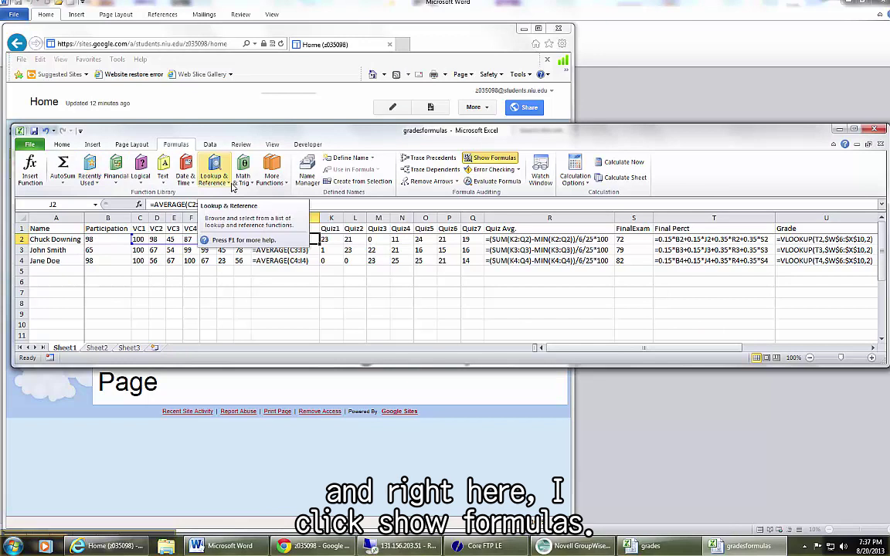
left_click(490, 160)
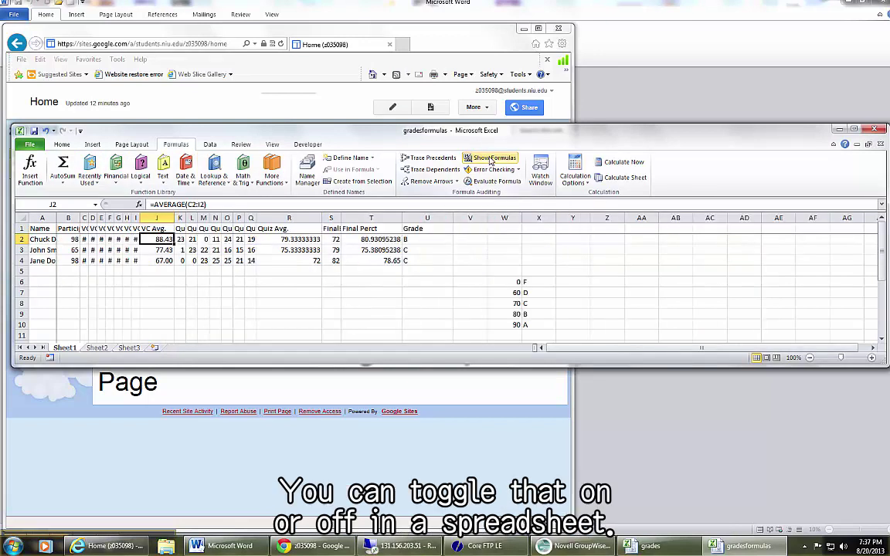
left_click(490, 159)
left_click(490, 160)
left_click(490, 160)
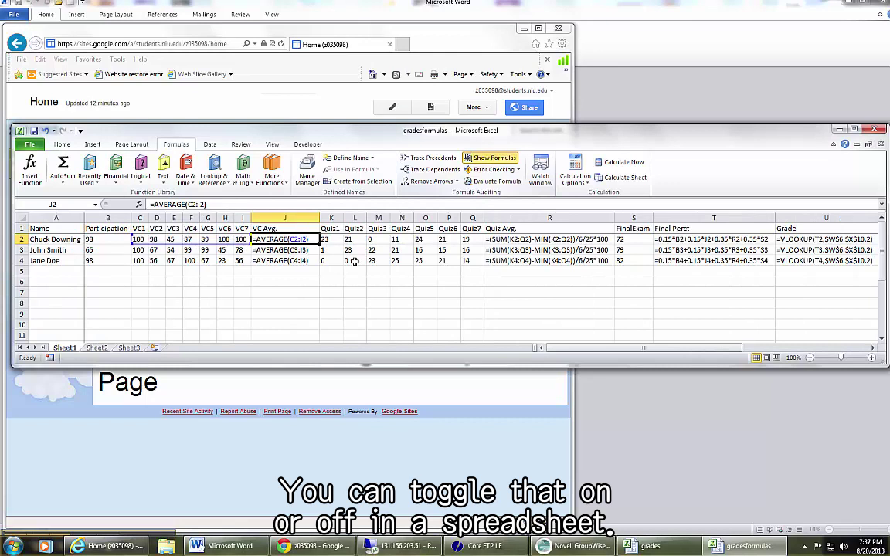
- Check the formula in cell J4 and select the empty cells H6:H7
left_click(274, 260)
left_click_drag(225, 292, 225, 282)
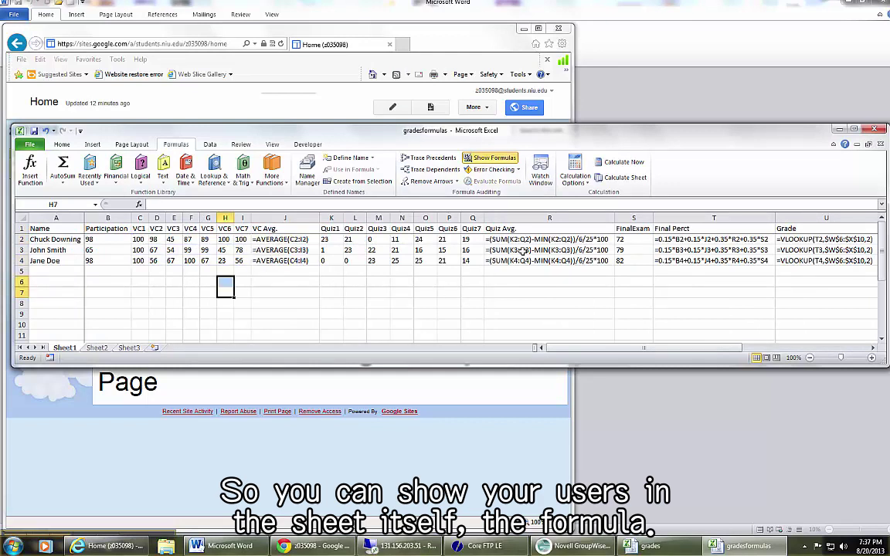
left_click_drag(692, 348, 571, 346)
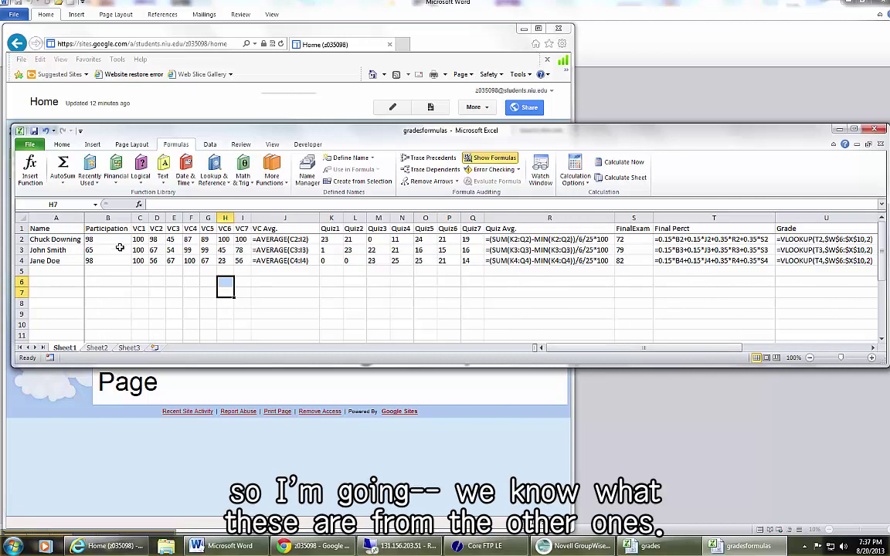
- Hide columns B through I (Participation and VC1–VC7)
left_click_drag(108, 218, 242, 219)
left_click(62, 145)
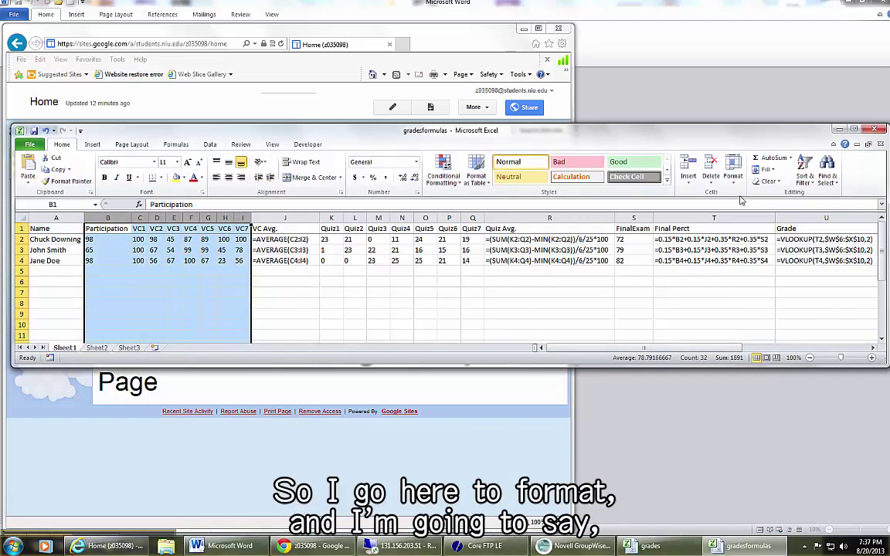
left_click(733, 176)
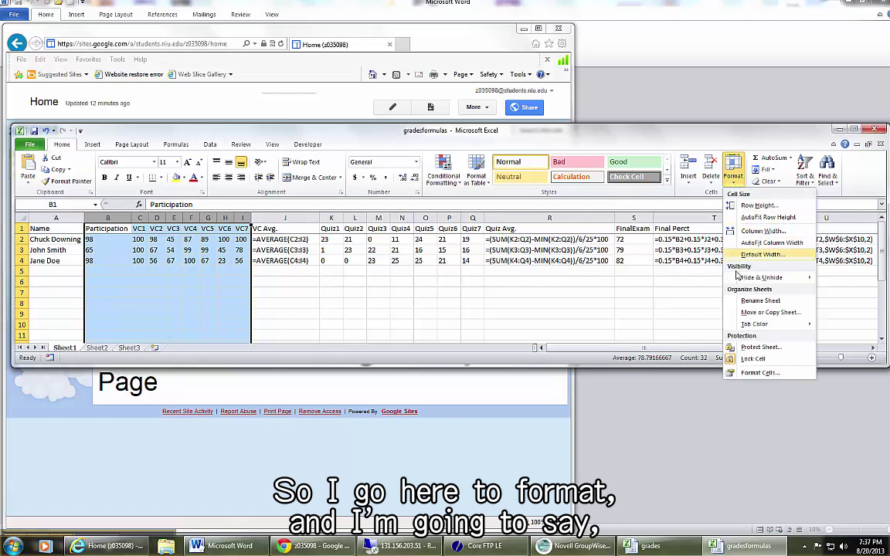
mouse_move(740, 278)
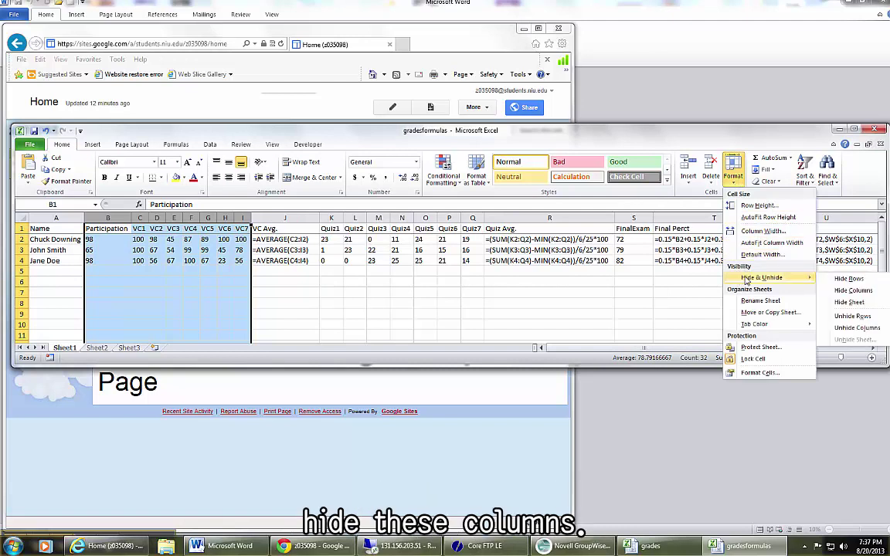
left_click(852, 290)
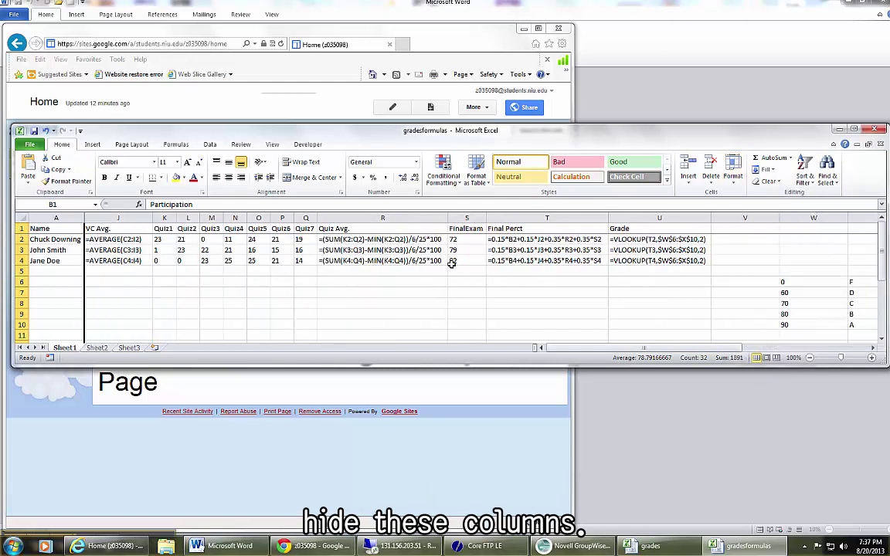
- Hide the Quiz1–Quiz7 columns K through Q
left_click_drag(154, 222, 305, 218)
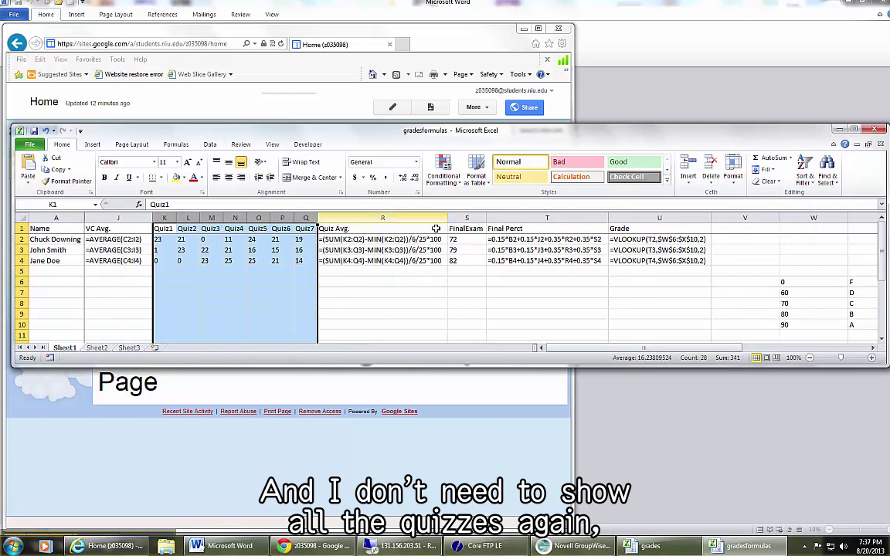
left_click(732, 174)
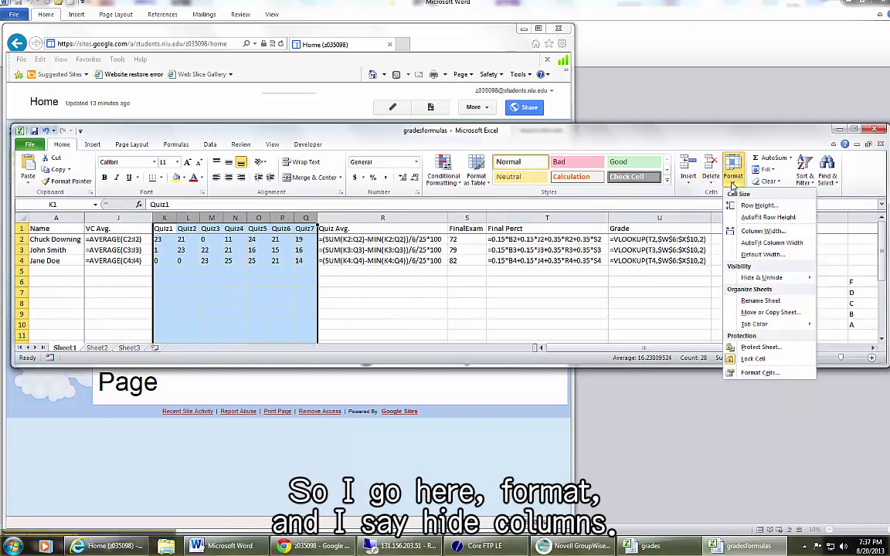
mouse_move(772, 277)
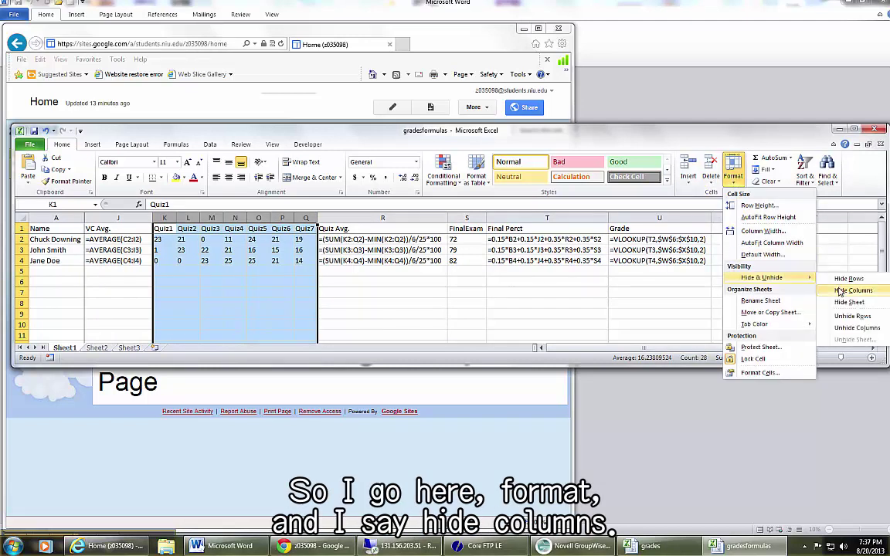
left_click(853, 290)
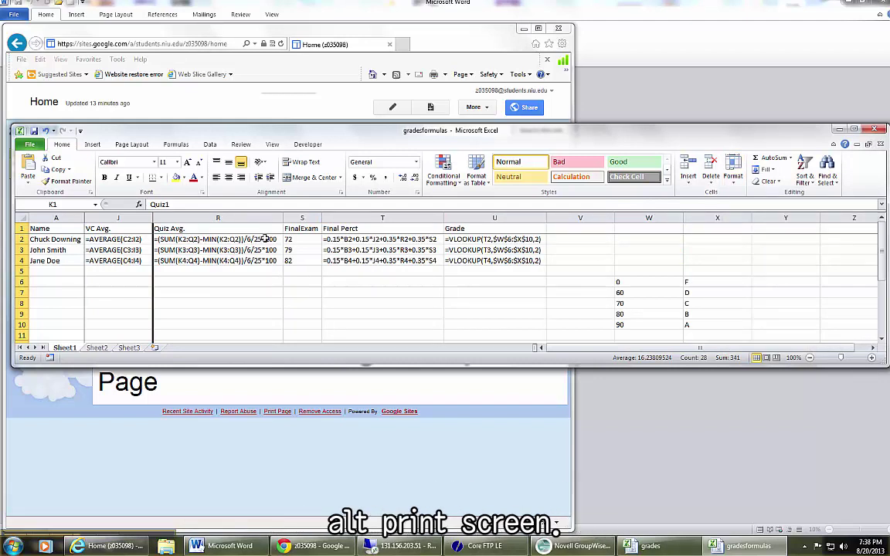
left_click(13, 546)
- Relaunch Paint, shrink the canvas to 5 percent, and paste the Excel formulas screenshot
left_click(23, 358)
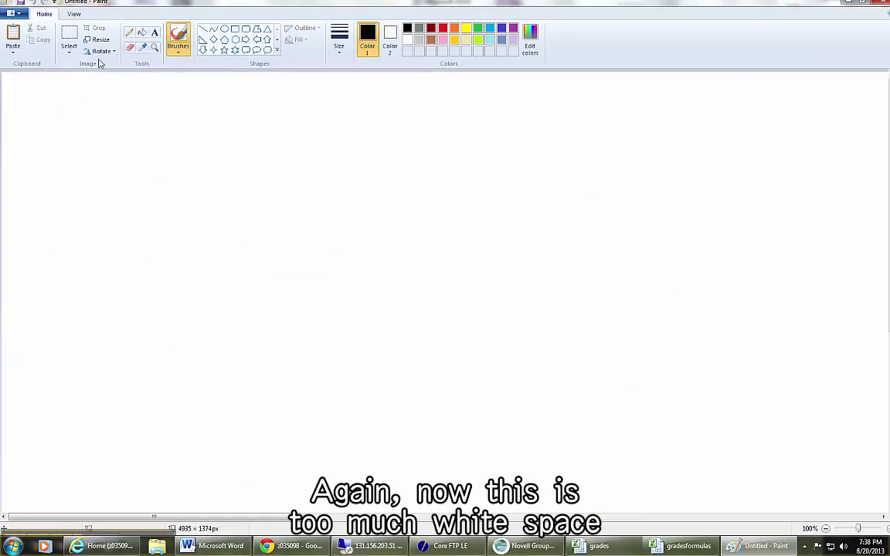
left_click(96, 39)
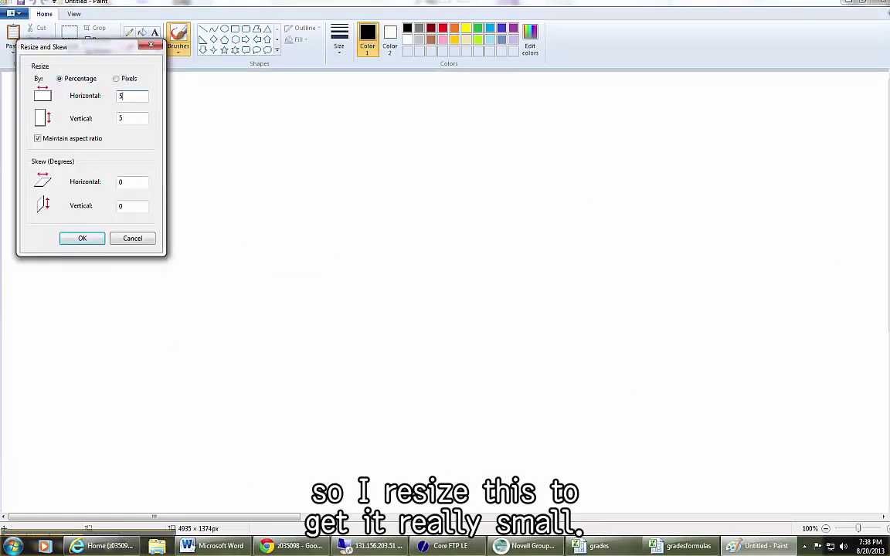
left_click(91, 235)
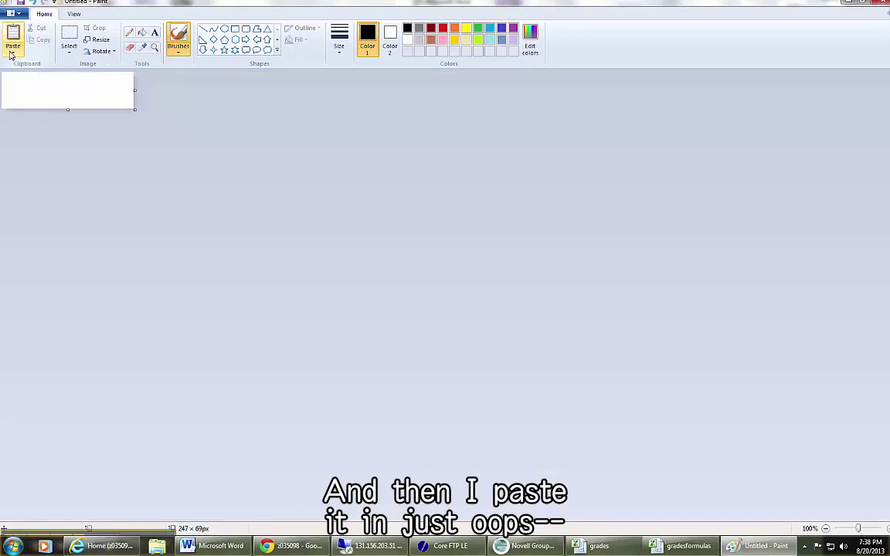
left_click(12, 51)
left_click(14, 75)
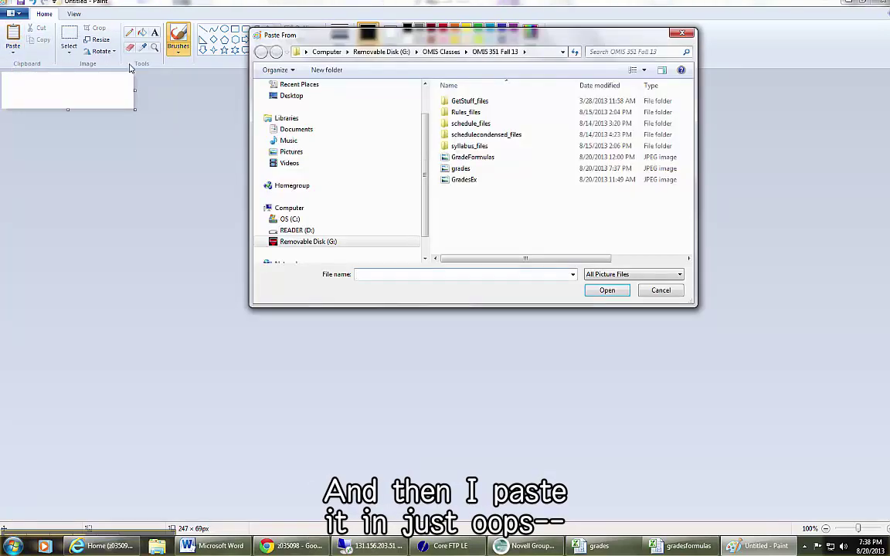
left_click(660, 291)
left_click(12, 51)
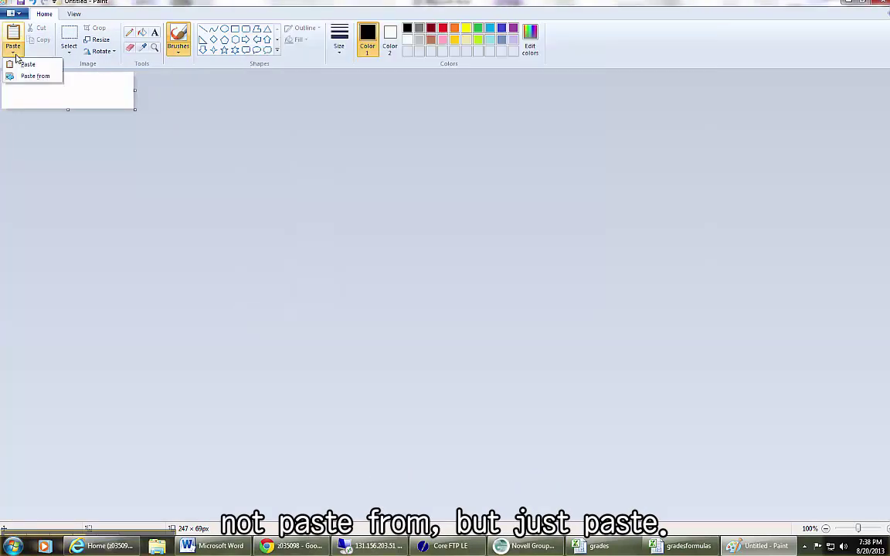
left_click(24, 65)
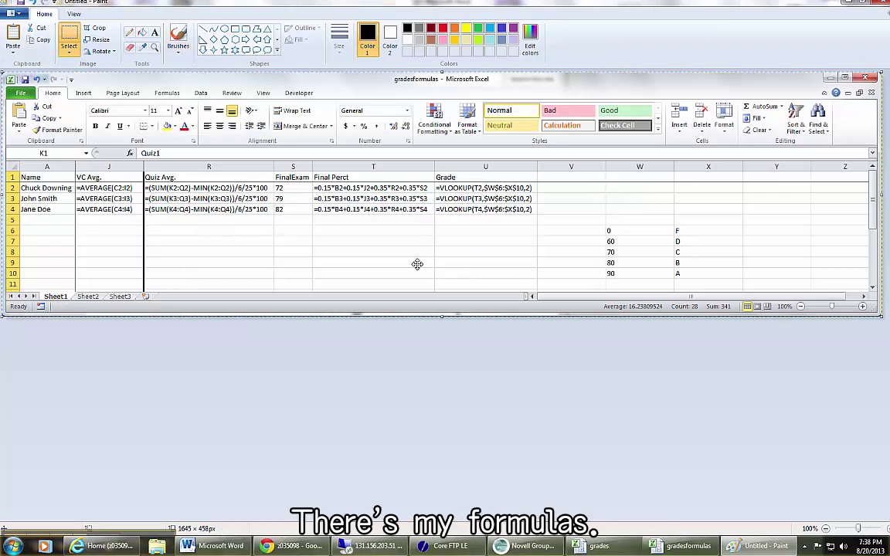
- Enlarge the pasted formulas image to 300 percent, making it 4935 × 1374 px
left_click(118, 350)
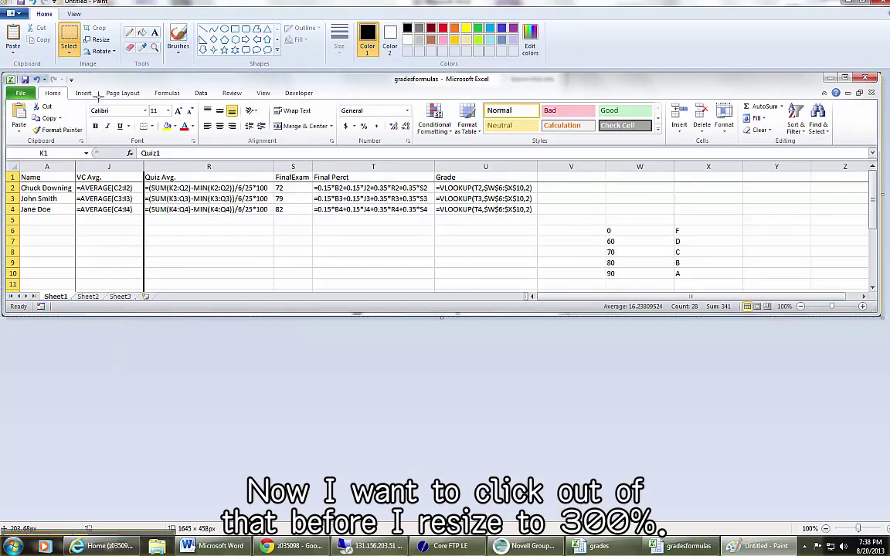
left_click(98, 40)
double_click(133, 94)
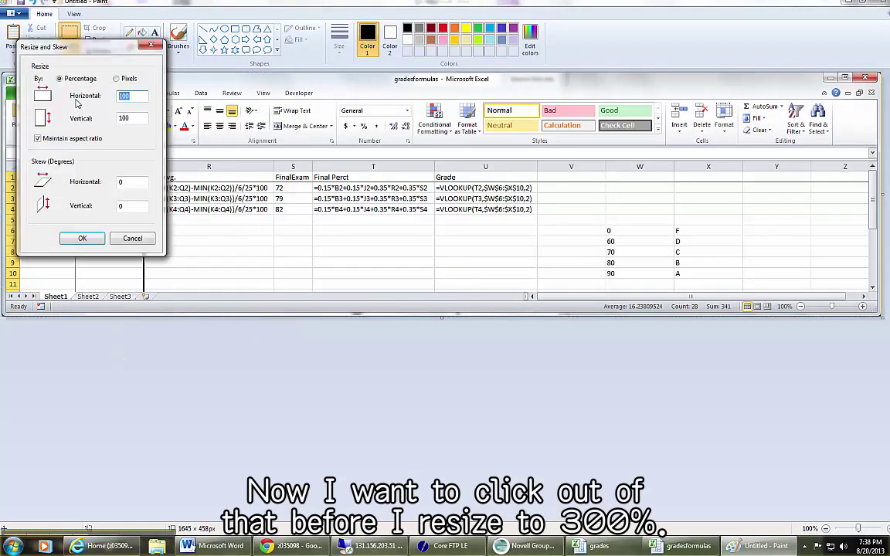
left_click(82, 238)
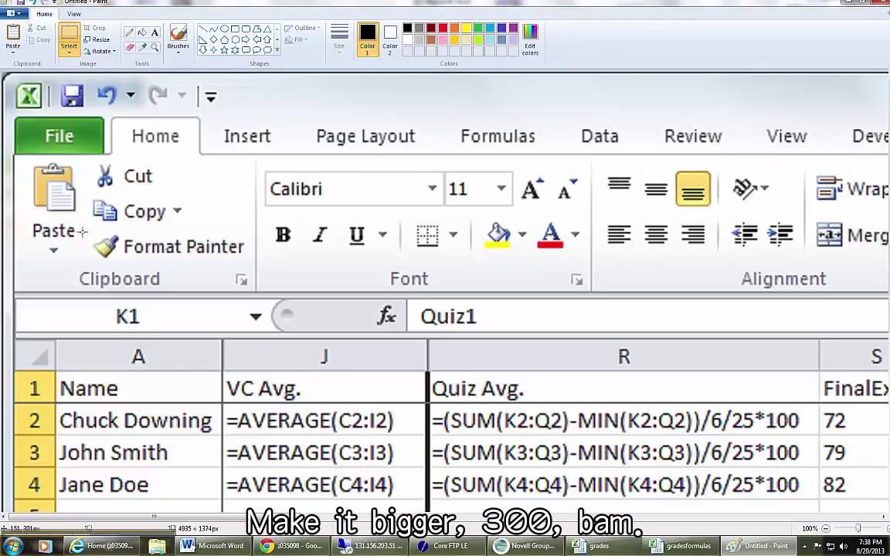
left_click(18, 4)
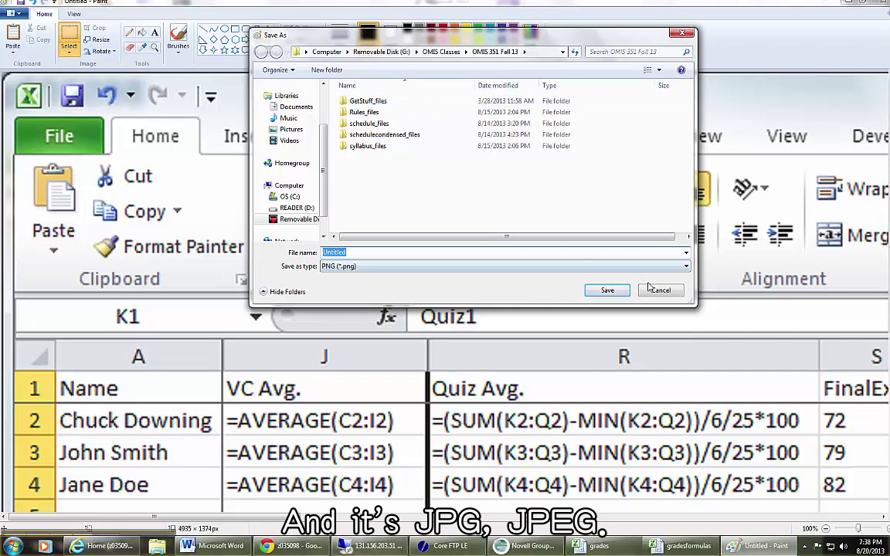
- Save the image as the JPEG 'gradesformulas' in OMIS 351 Fall 13 and close Paint
left_click(540, 266)
left_click(353, 313)
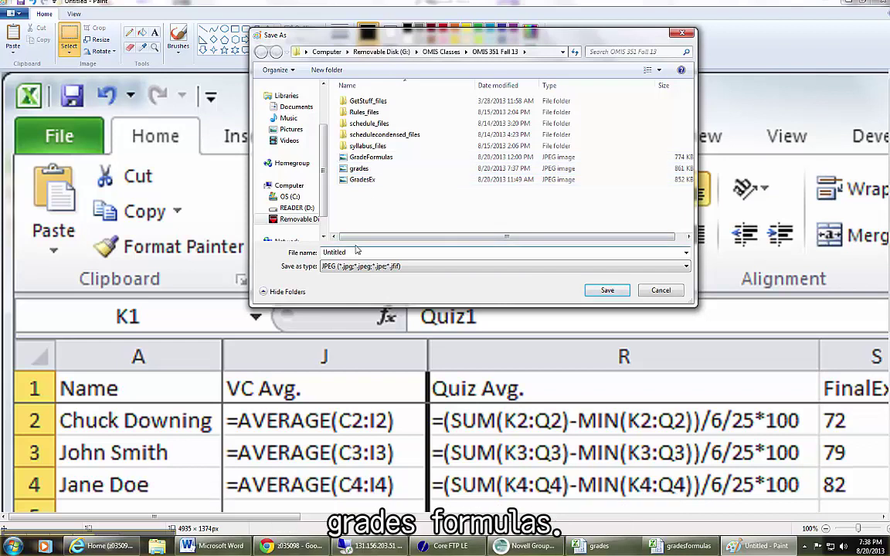
left_click(359, 169)
double_click(354, 252)
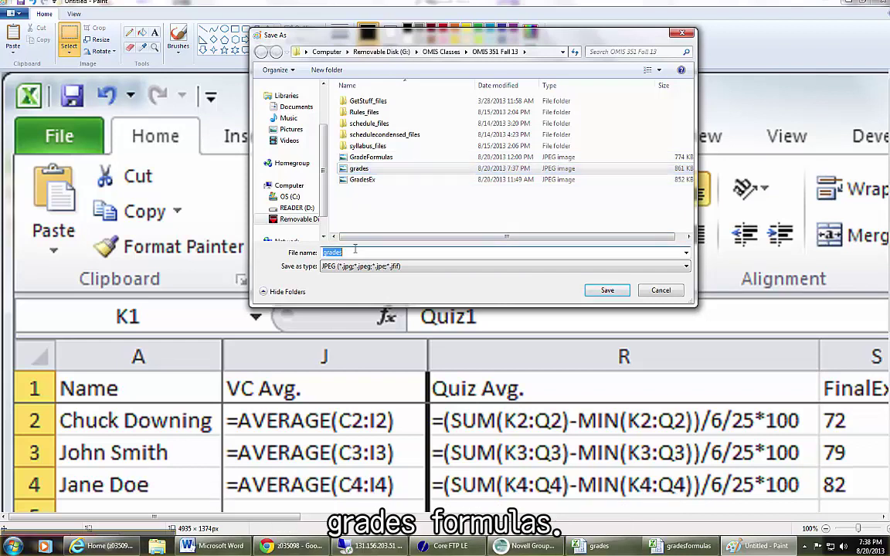
left_click(355, 251)
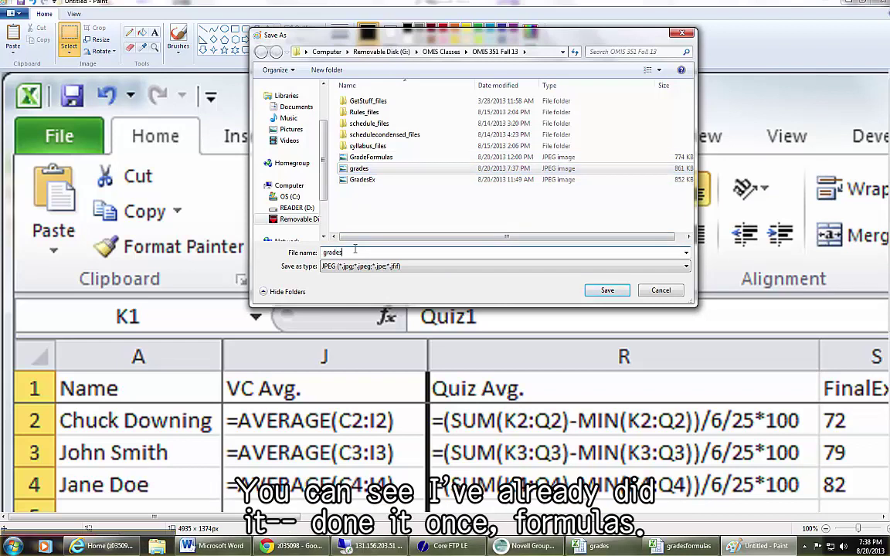
type("formula")
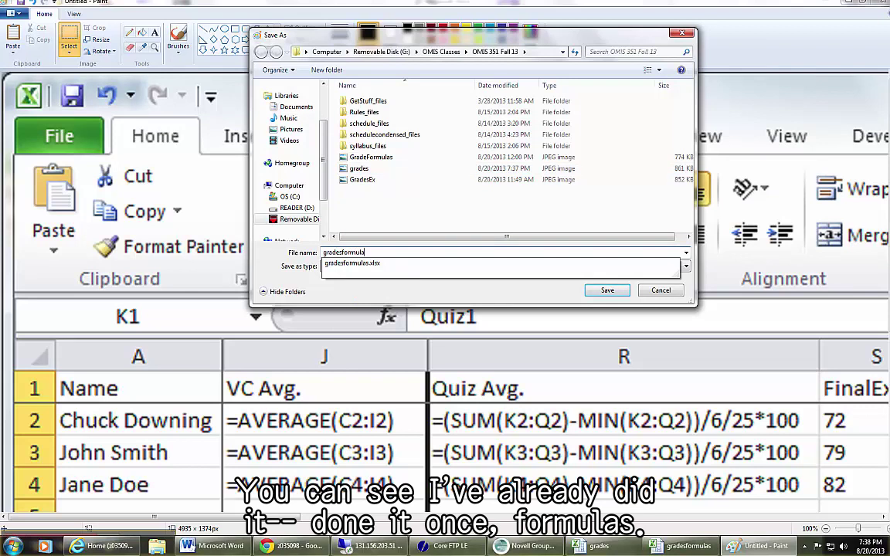
type("s")
left_click(353, 263)
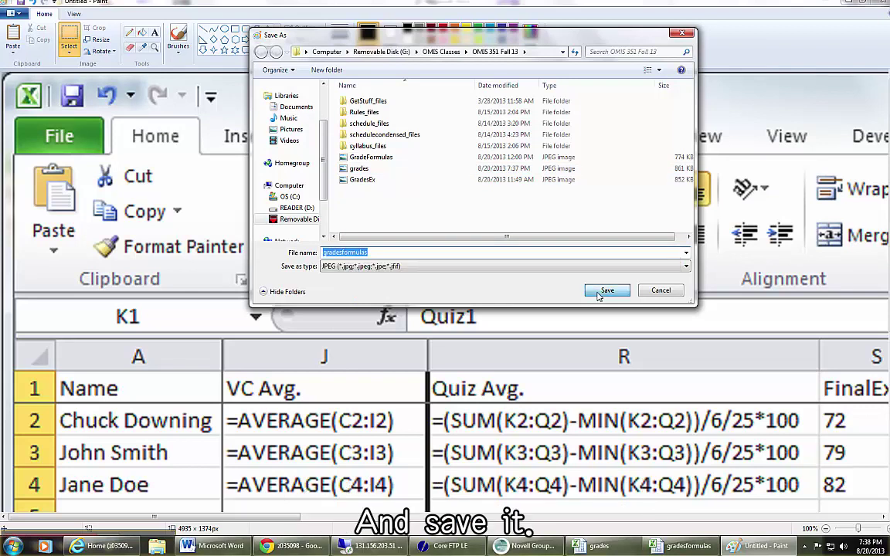
left_click(607, 290)
key("alt+F4")
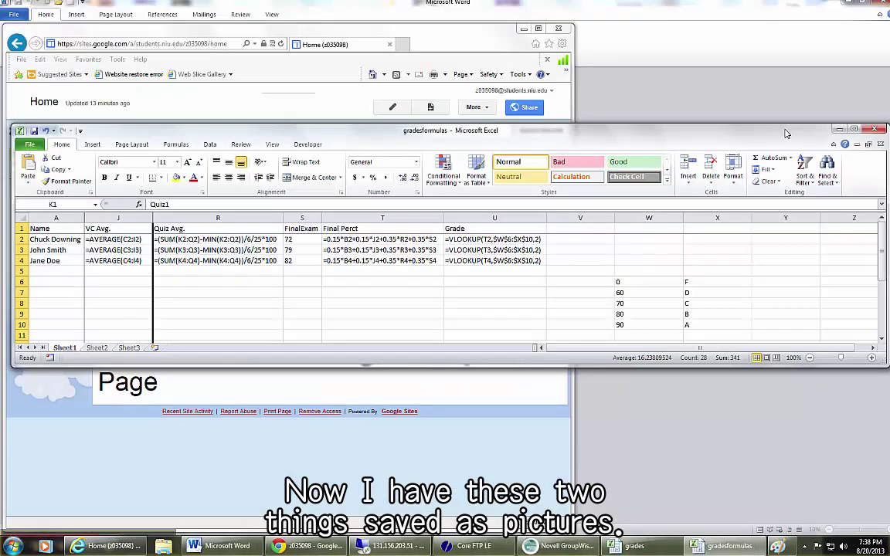
- Close gradesformulas without saving, then quit Excel with Alt+F4
left_click(880, 144)
left_click(444, 283)
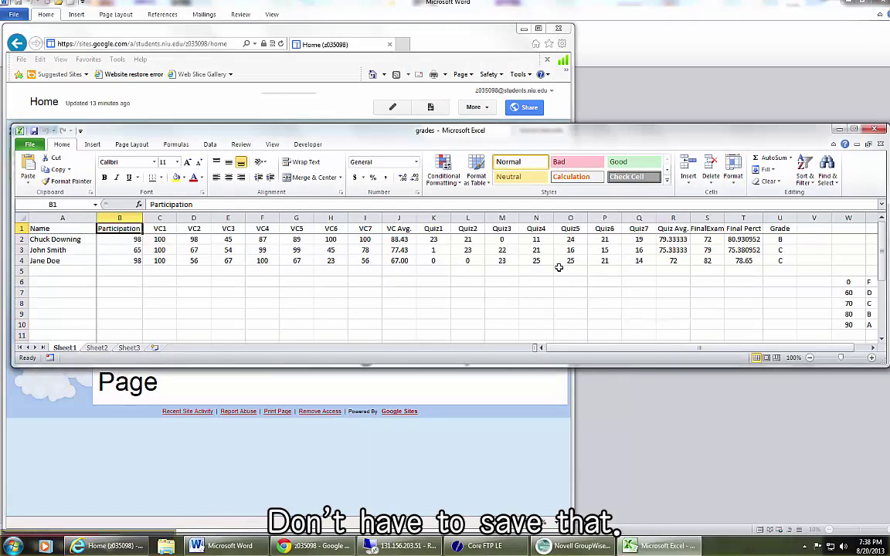
key("alt+F4")
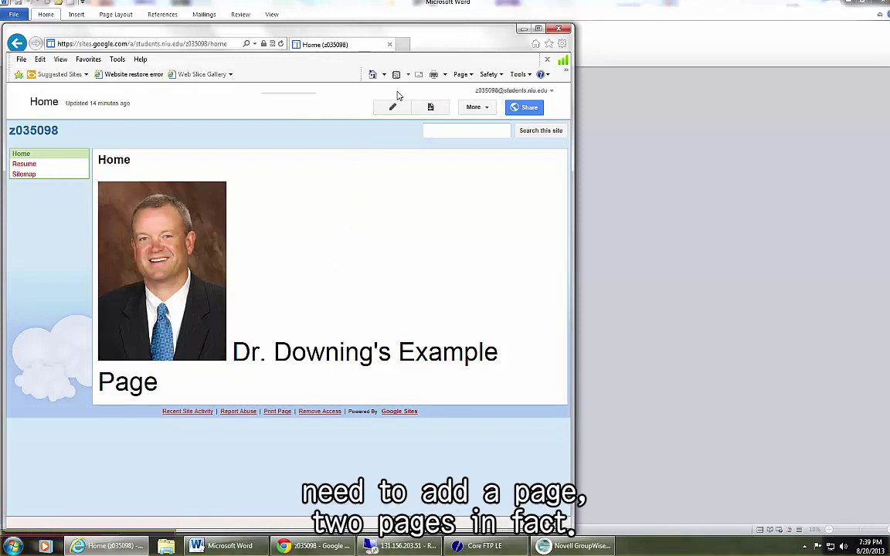
- Create a new Google Sites page named 'Grades'
left_click(431, 108)
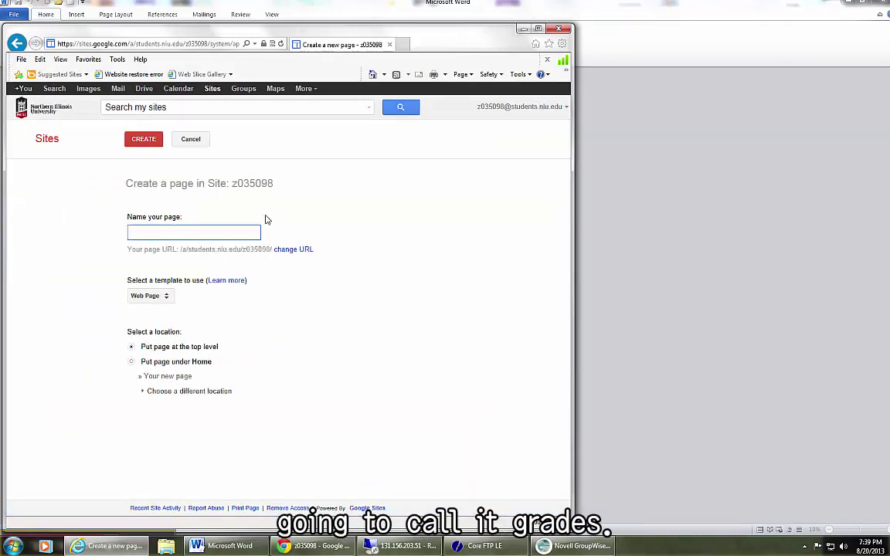
type("Grades")
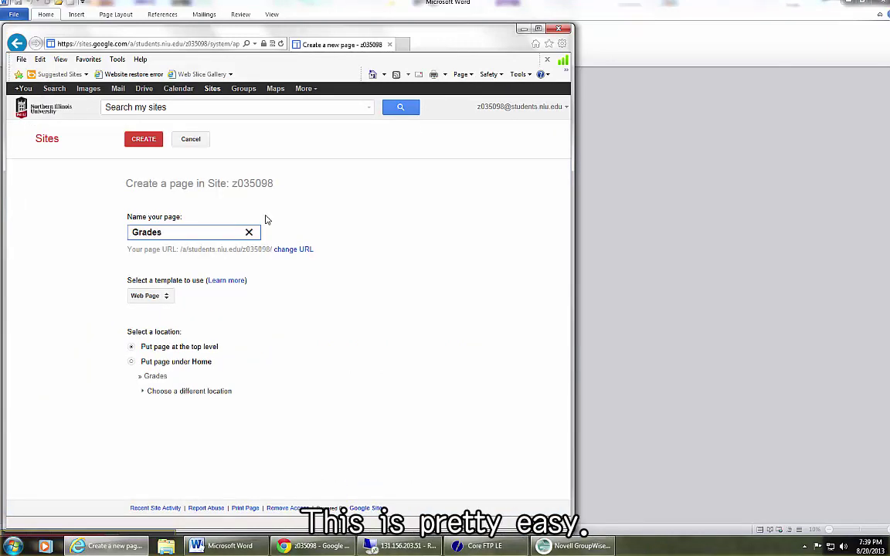
left_click(143, 141)
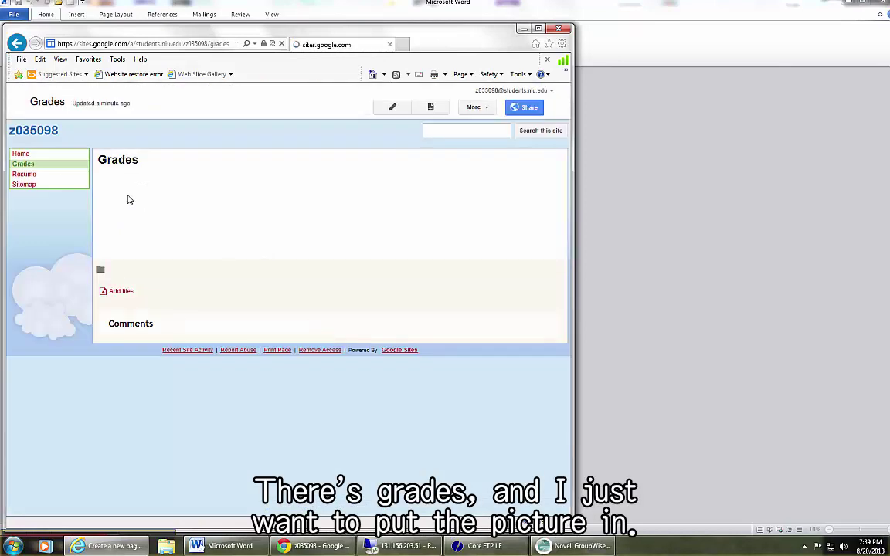
- Edit the Grades page and insert an image via the Upload photos option
double_click(123, 194)
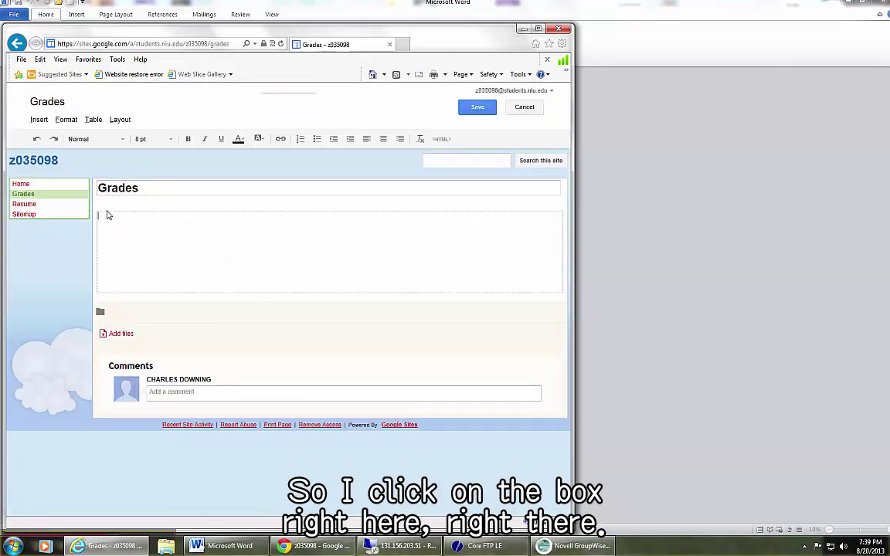
left_click(39, 120)
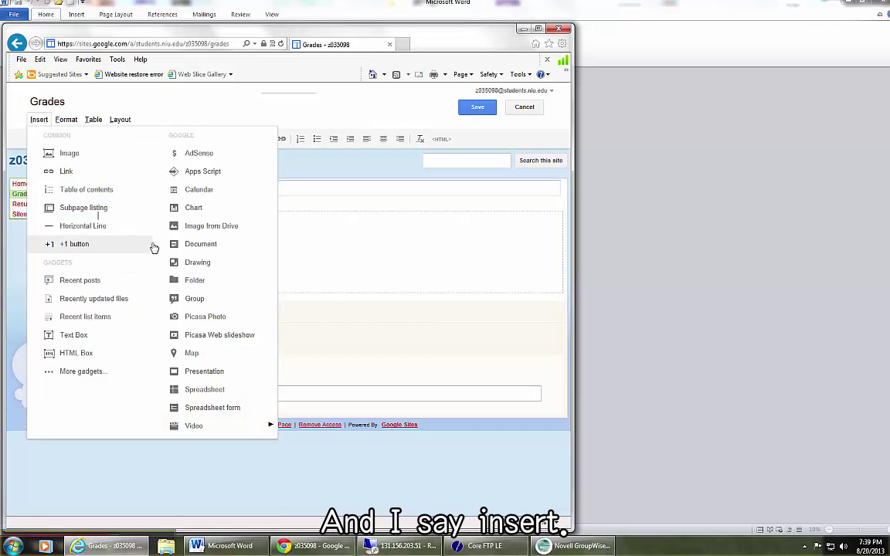
left_click(205, 227)
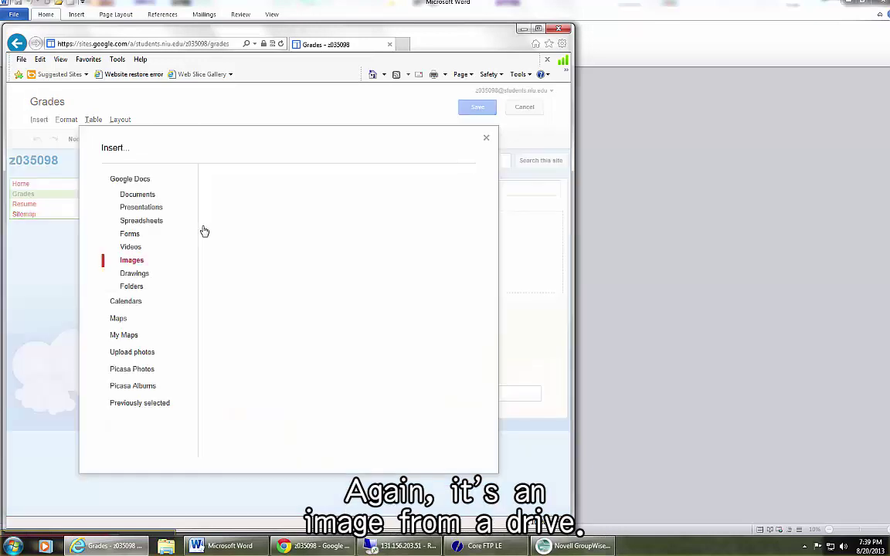
left_click(116, 353)
- Pick the grades JPEG from G:\OMIS Classes\OMIS 351 Fall 13 to upload into the August 20, 2013 album
left_click(333, 323)
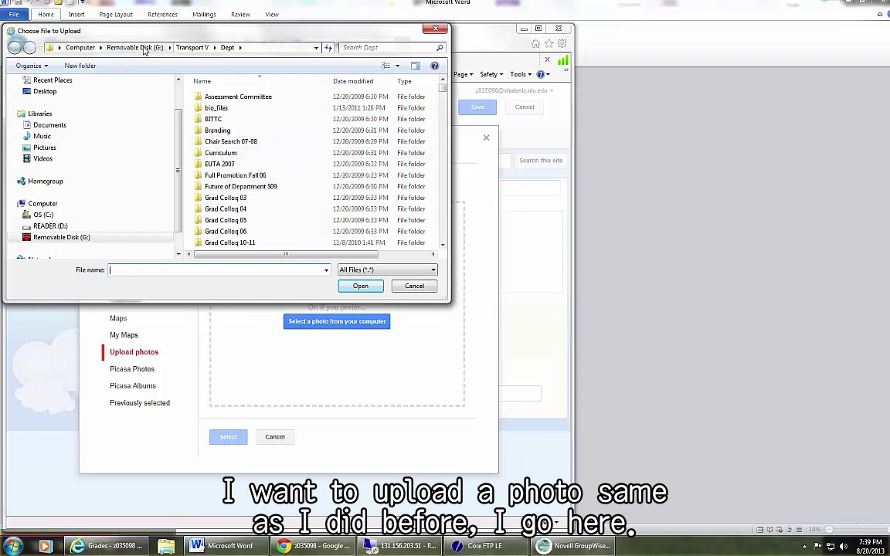
key("alt+Up")
key("alt+Up")
left_click(442, 102)
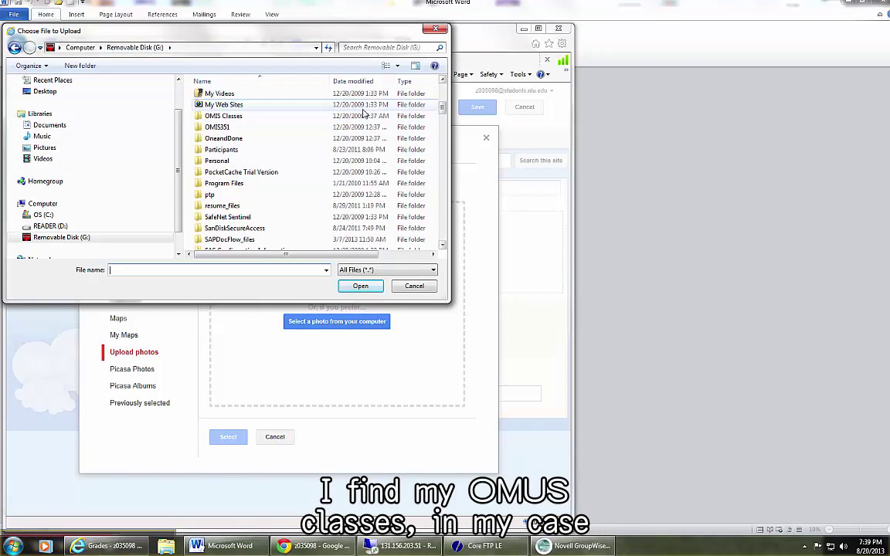
double_click(223, 116)
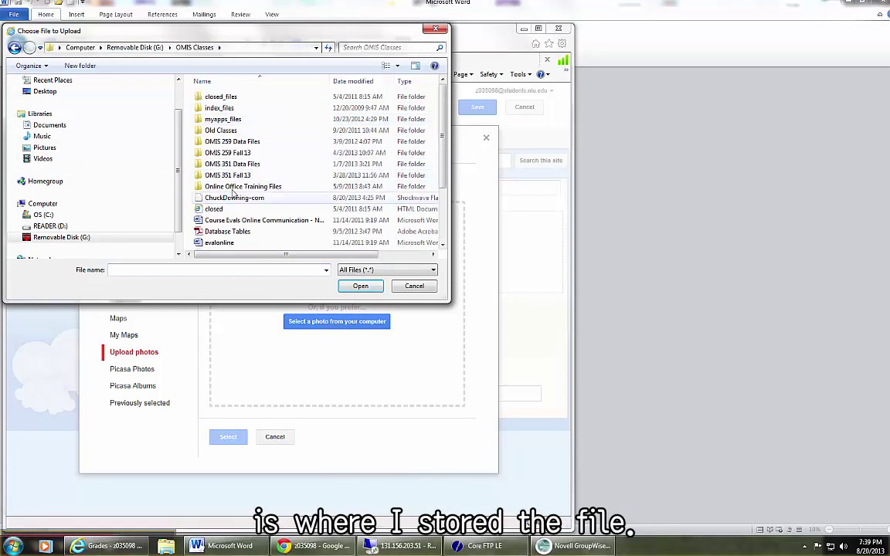
double_click(233, 176)
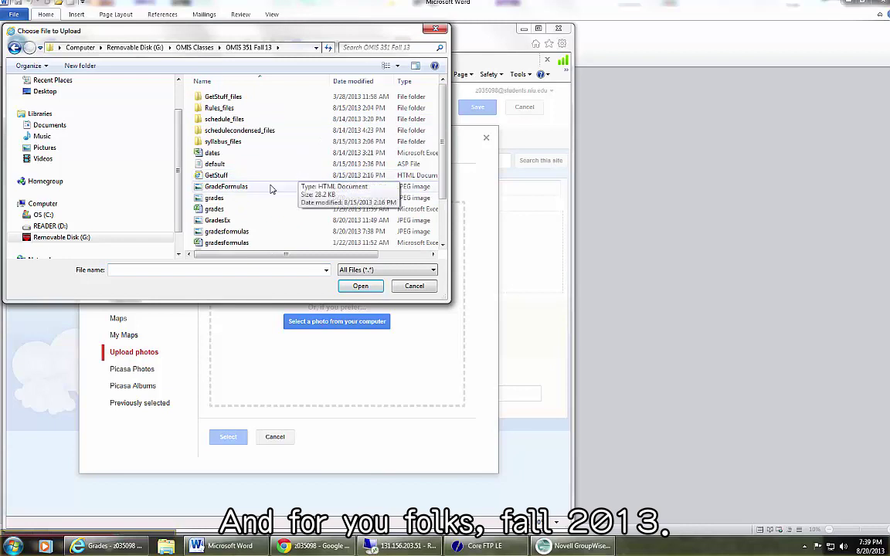
double_click(218, 199)
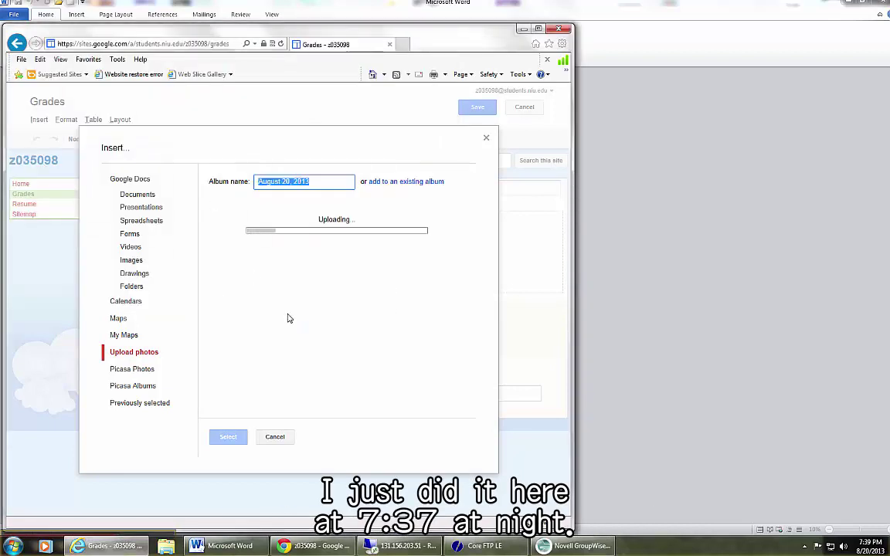